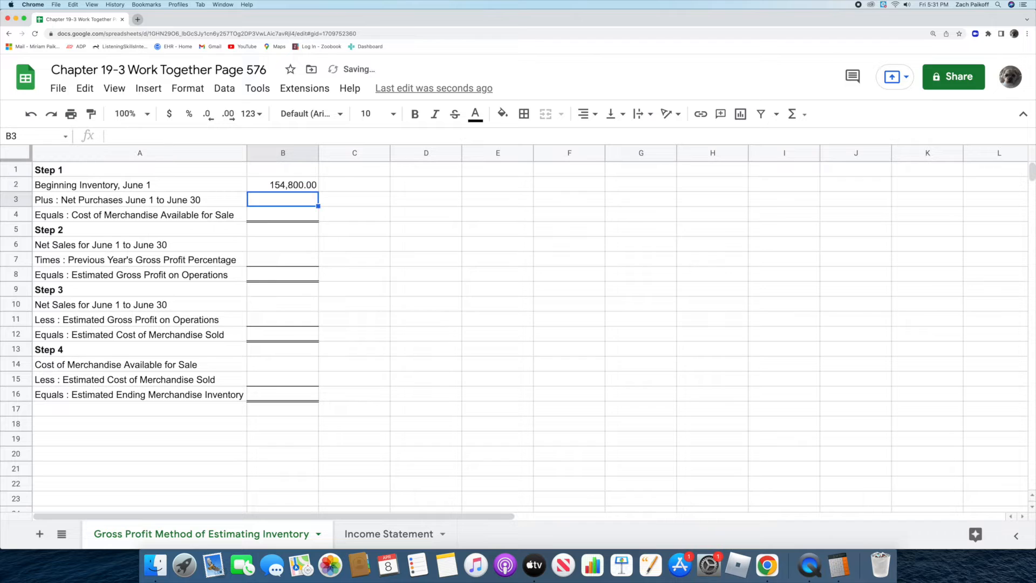
Step: Enter 47800 in B3 as the net purchases for June 1 to June 30
{"action": "double_click", "coordinate": [282, 200]}
{"action": "type", "text": "47800"}
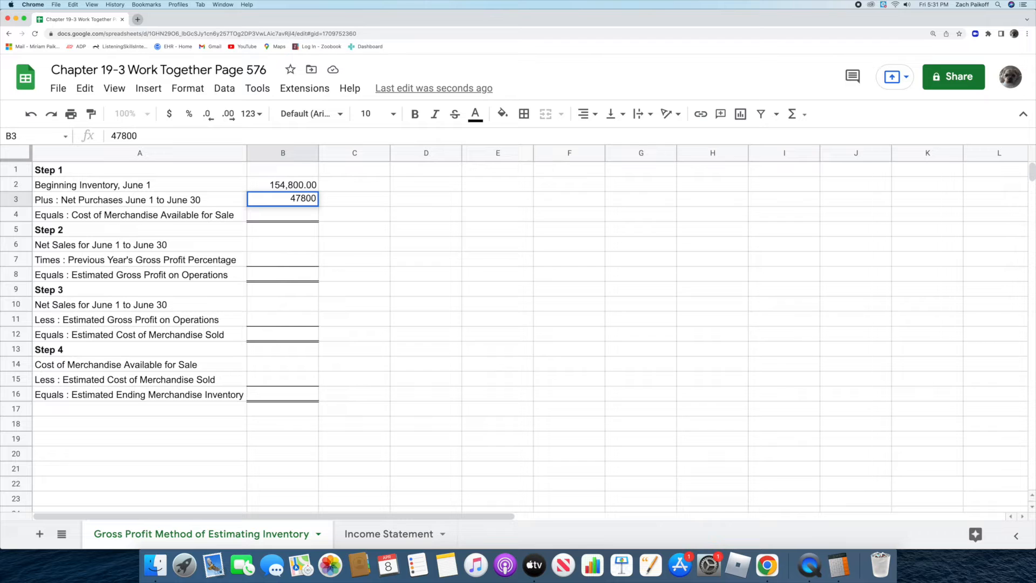
{"action": "key", "text": "Return"}
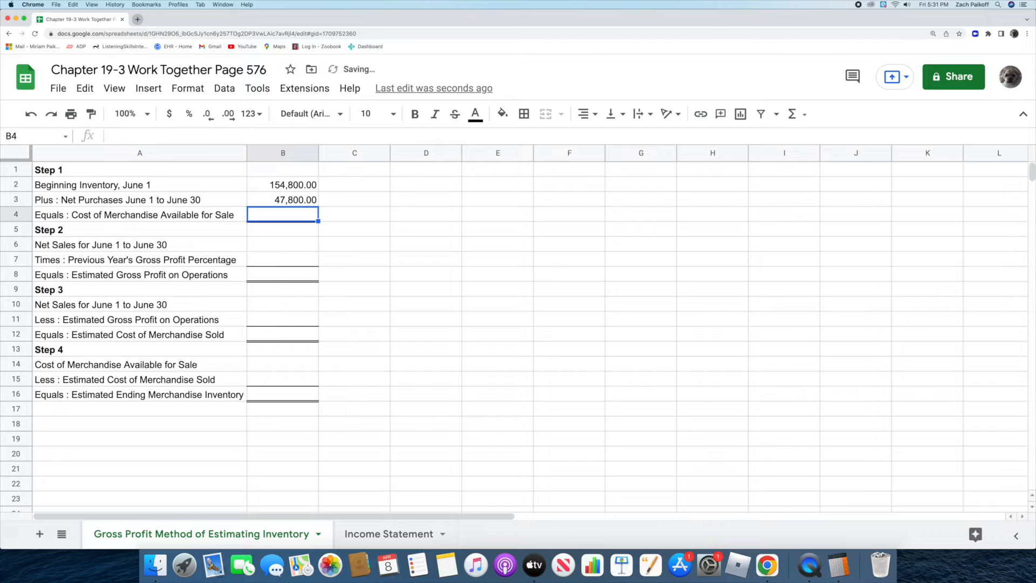
Step: Calculate the Cost of Merchandise Available for Sale in B4 with the formula =B2+B3
{"action": "double_click", "coordinate": [276, 215]}
{"action": "type", "text": "="}
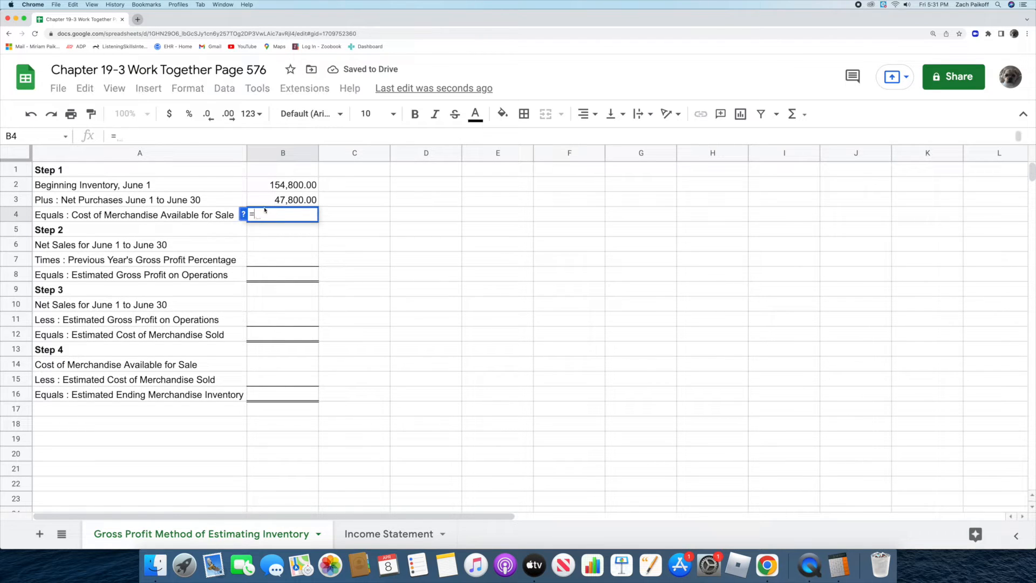
{"action": "left_click", "coordinate": [256, 185]}
{"action": "type", "text": "+"}
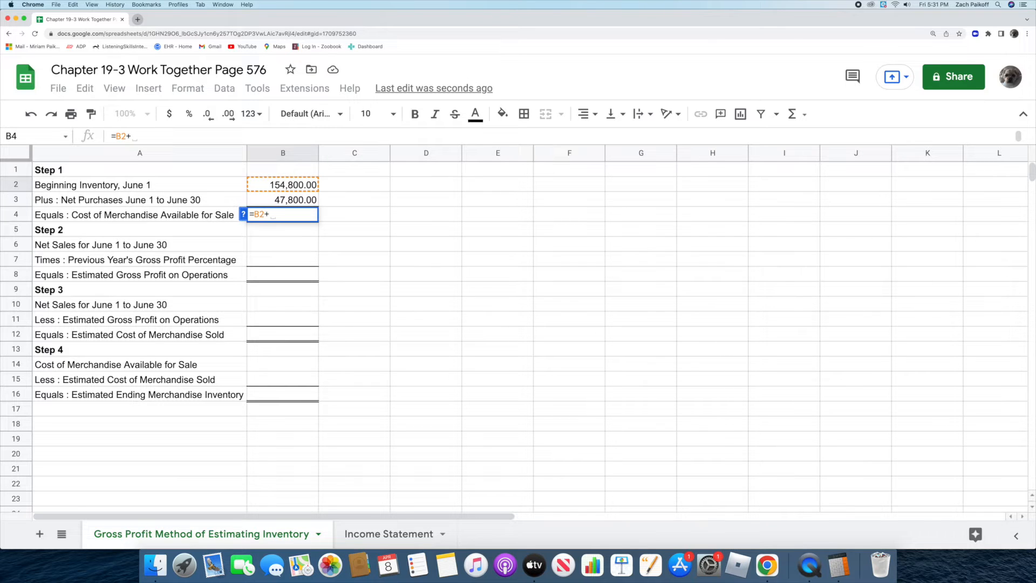
{"action": "left_click", "coordinate": [261, 201]}
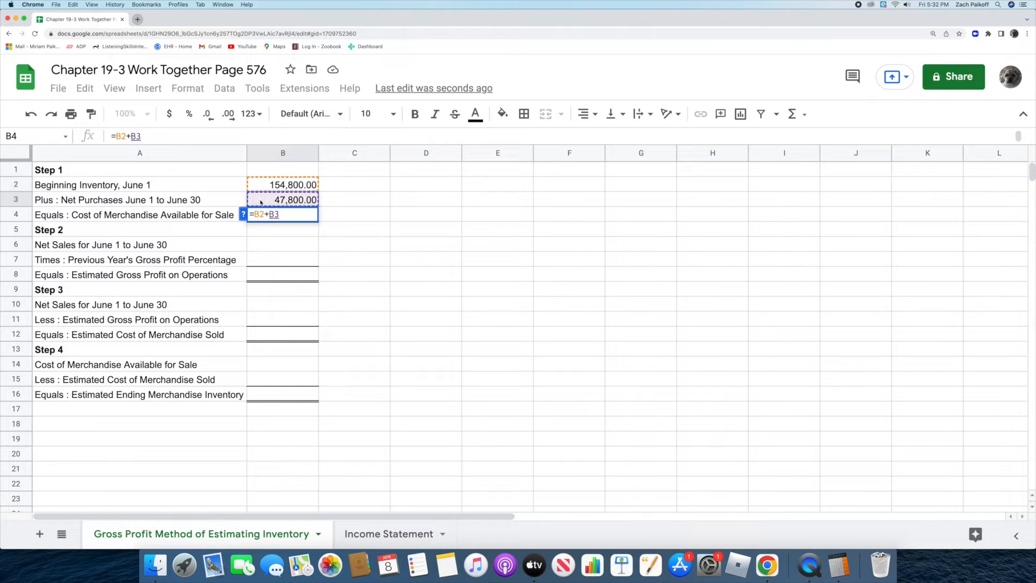
{"action": "key", "text": "Return"}
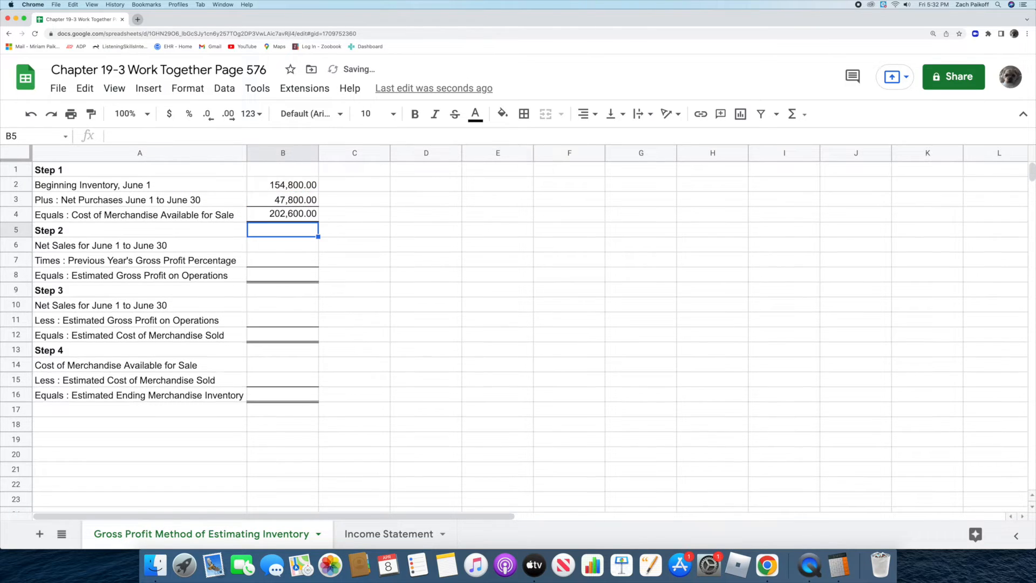
Step: In Step 2, enter net sales of 245000 in B6 and the previous year's gross profit percentage of 45% in B7
{"action": "double_click", "coordinate": [267, 244]}
{"action": "type", "text": "2"}
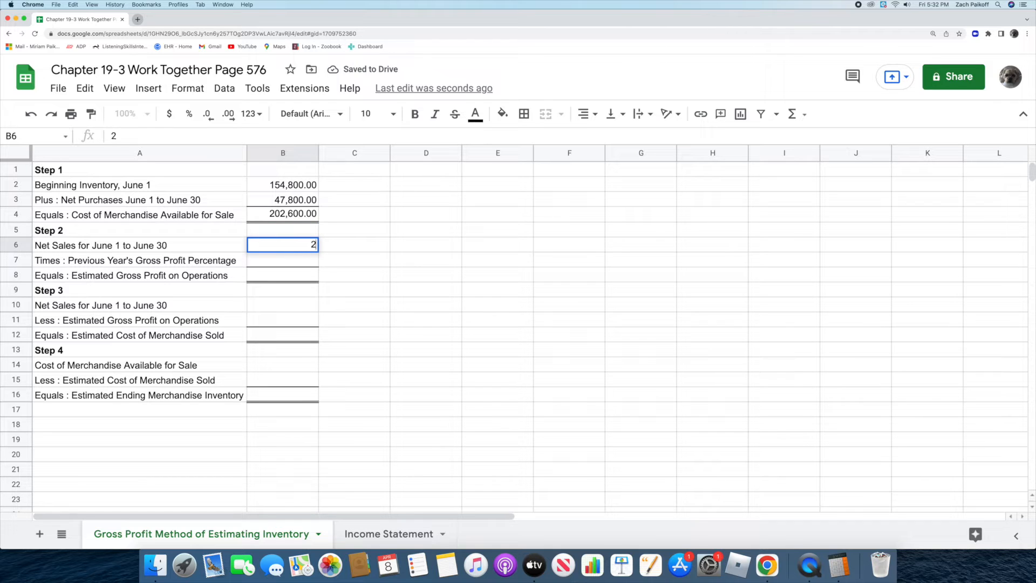
{"action": "type", "text": "45,00000"}
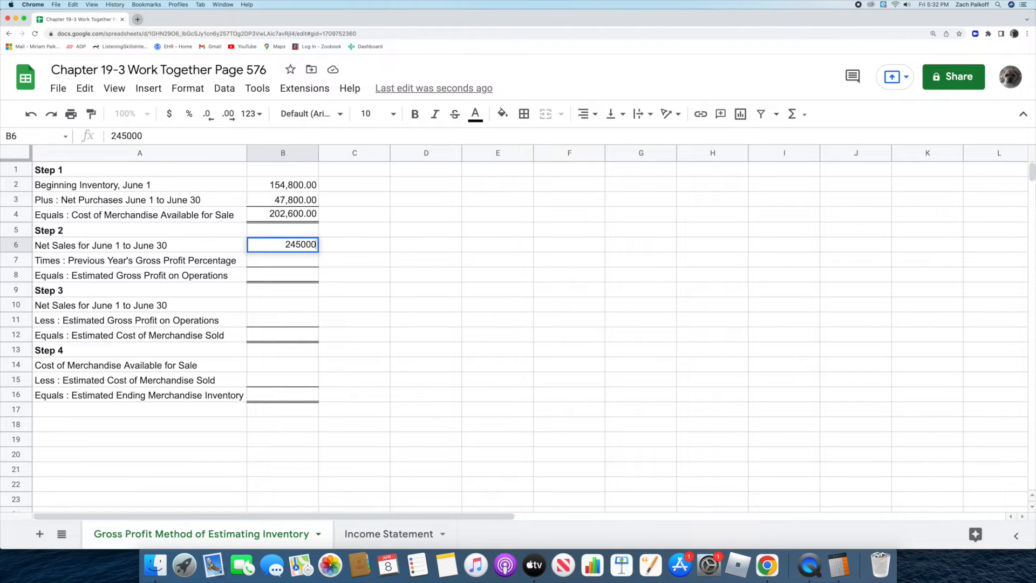
{"action": "key", "text": "Return"}
{"action": "double_click", "coordinate": [266, 257]}
{"action": "type", "text": "45%"}
{"action": "key", "text": "Return"}
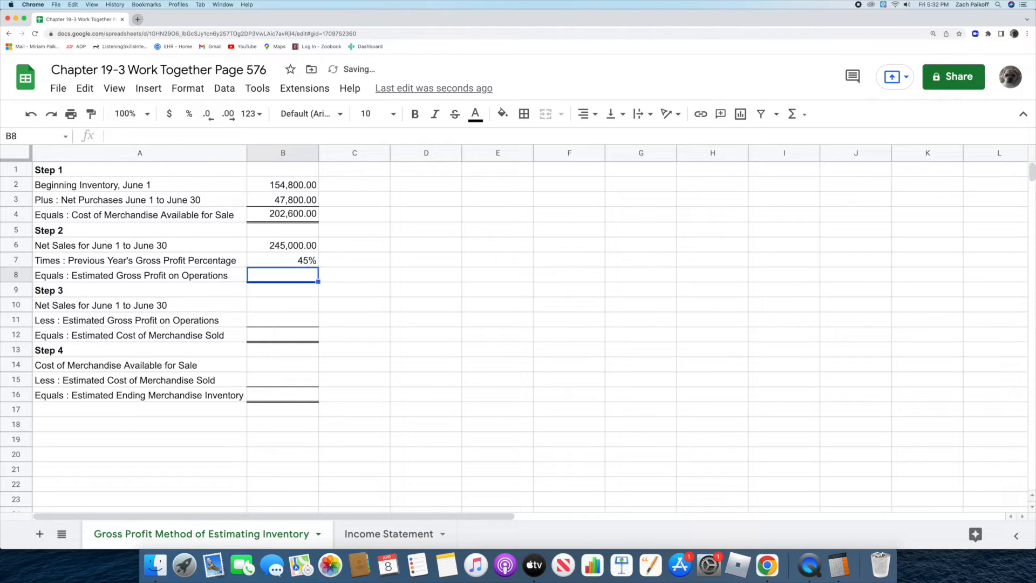
Step: Calculate the Estimated Gross Profit on Operations in B8 with the formula =B6*B7
{"action": "double_click", "coordinate": [261, 273]}
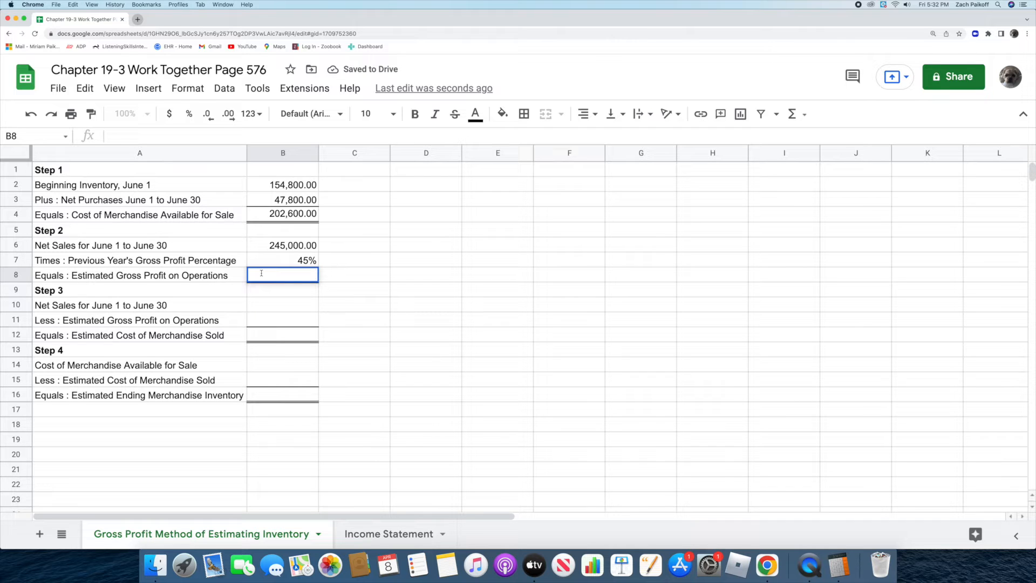
{"action": "type", "text": "="}
{"action": "left_click", "coordinate": [255, 243]}
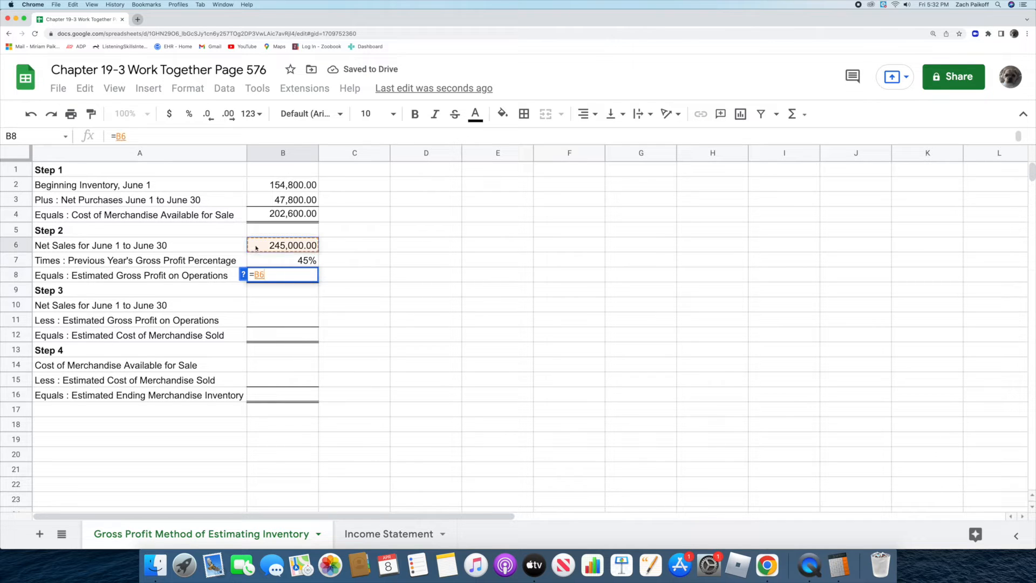
{"action": "type", "text": "*"}
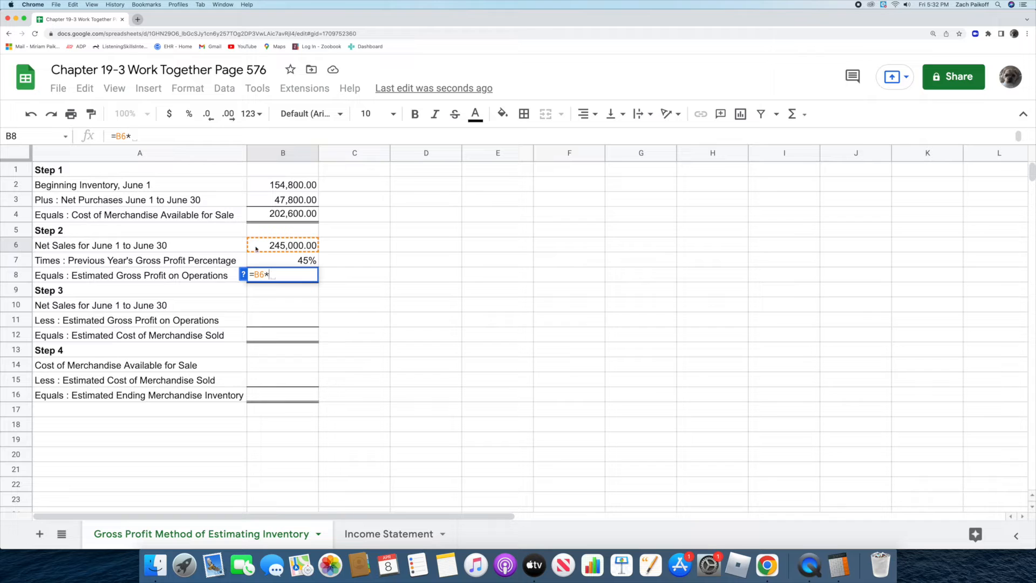
{"action": "left_click", "coordinate": [263, 261]}
{"action": "key", "text": "Return"}
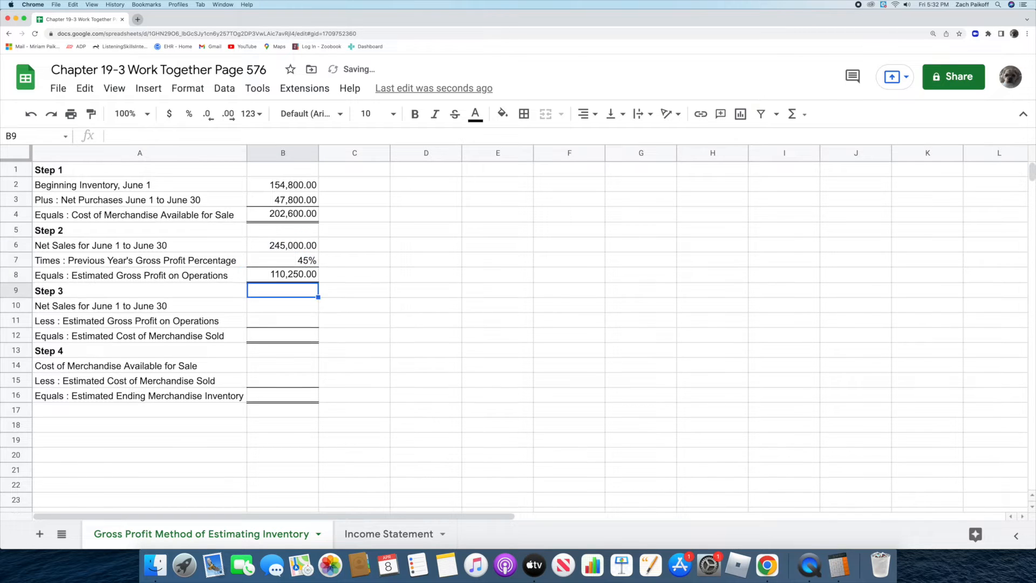
Step: In Step 3, enter net sales of 245000 in B10 and the estimated gross profit on operations of 110250 in B11
{"action": "left_click", "coordinate": [270, 304]}
{"action": "type", "text": "2"}
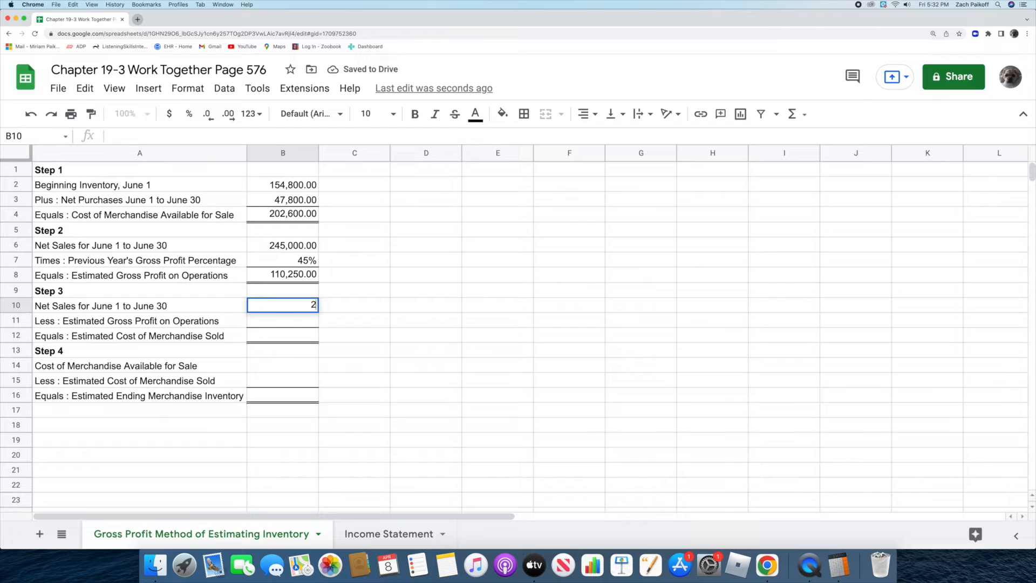
{"action": "type", "text": "45000"}
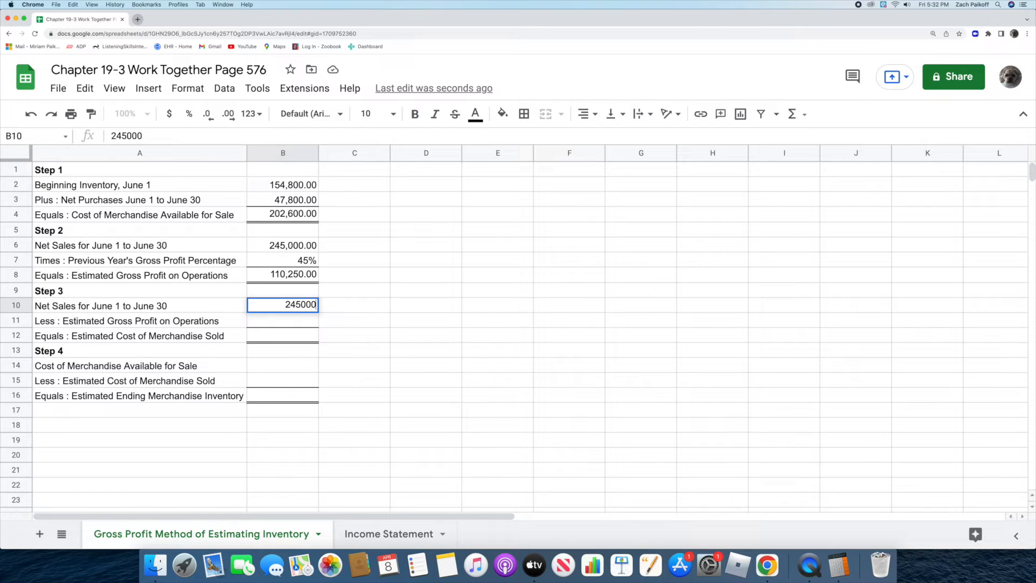
{"action": "key", "text": "Return"}
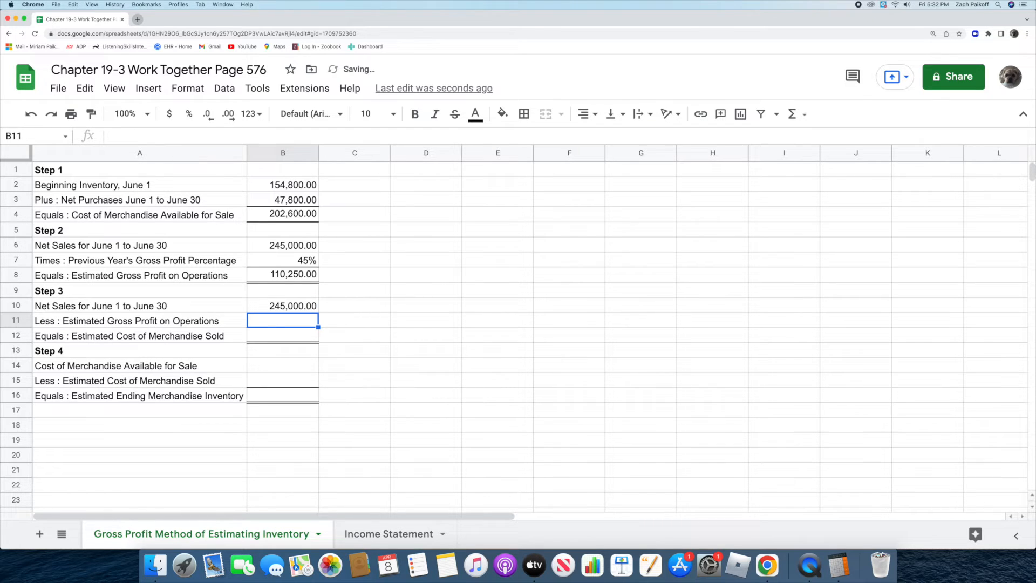
{"action": "double_click", "coordinate": [266, 319]}
{"action": "type", "text": "110250"}
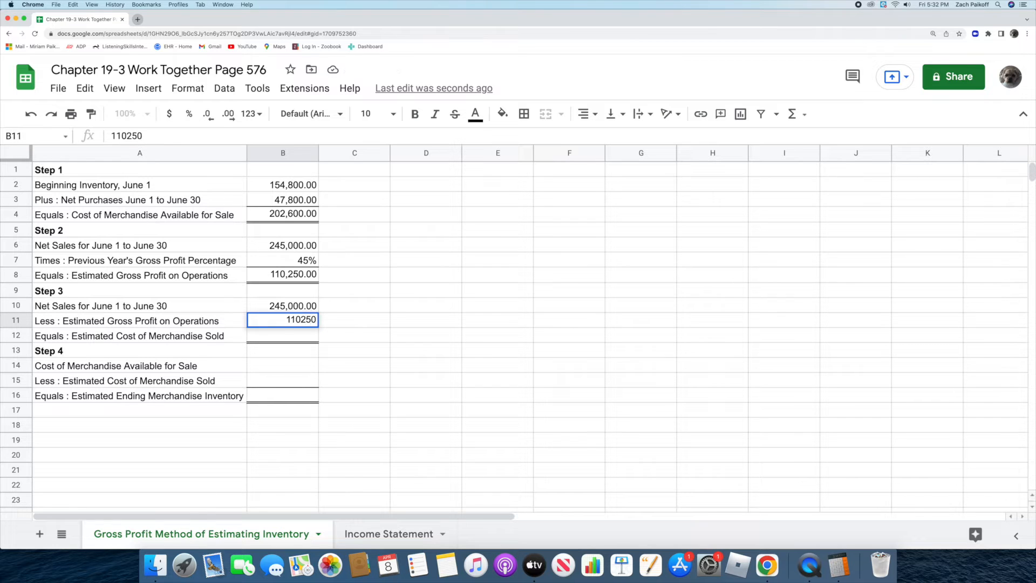
{"action": "key", "text": "Return"}
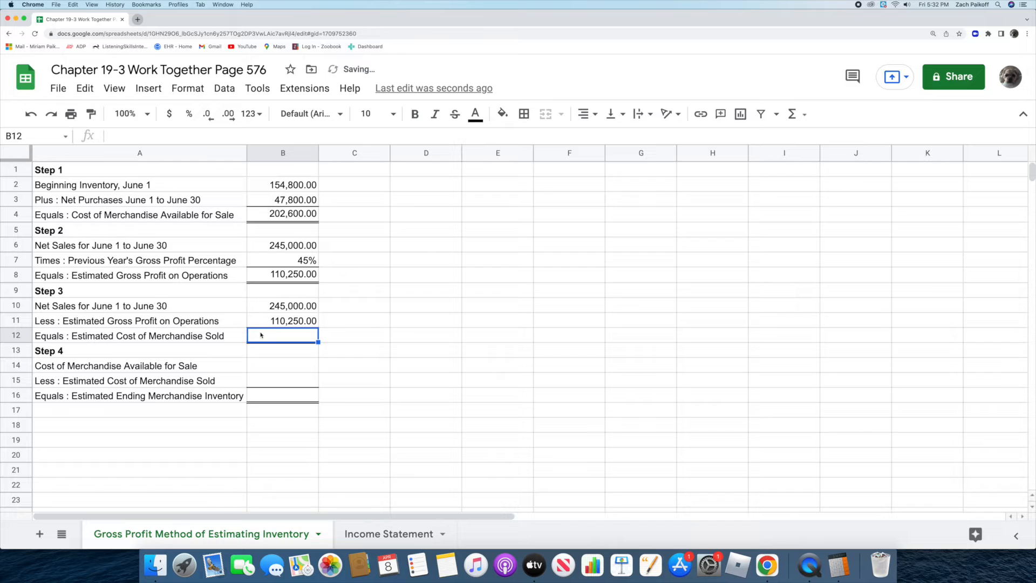
Step: Calculate the Estimated Cost of Merchandise Sold in B12 with the formula =B10-B11
{"action": "type", "text": "="}
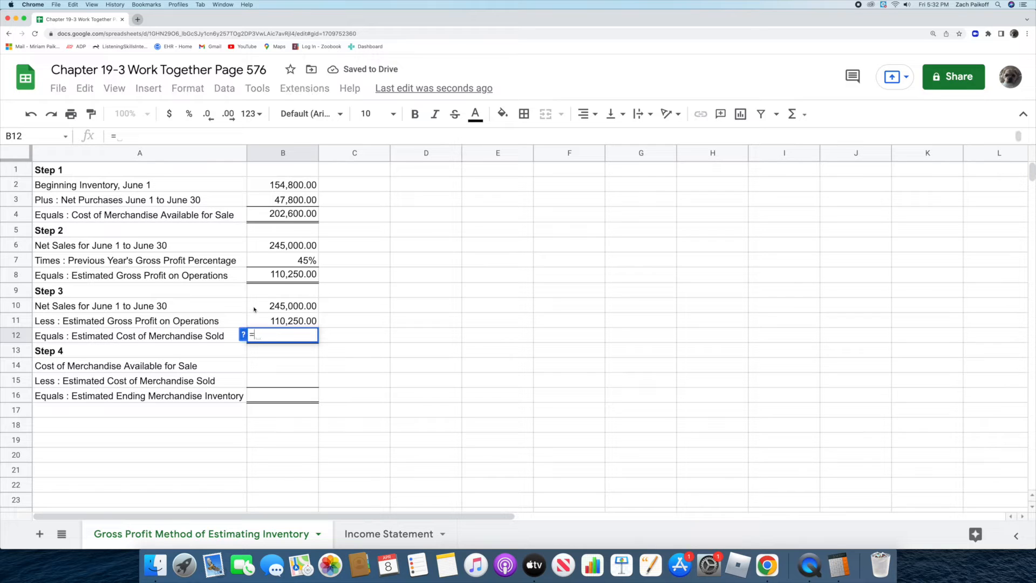
{"action": "left_click", "coordinate": [256, 306]}
{"action": "type", "text": "-"}
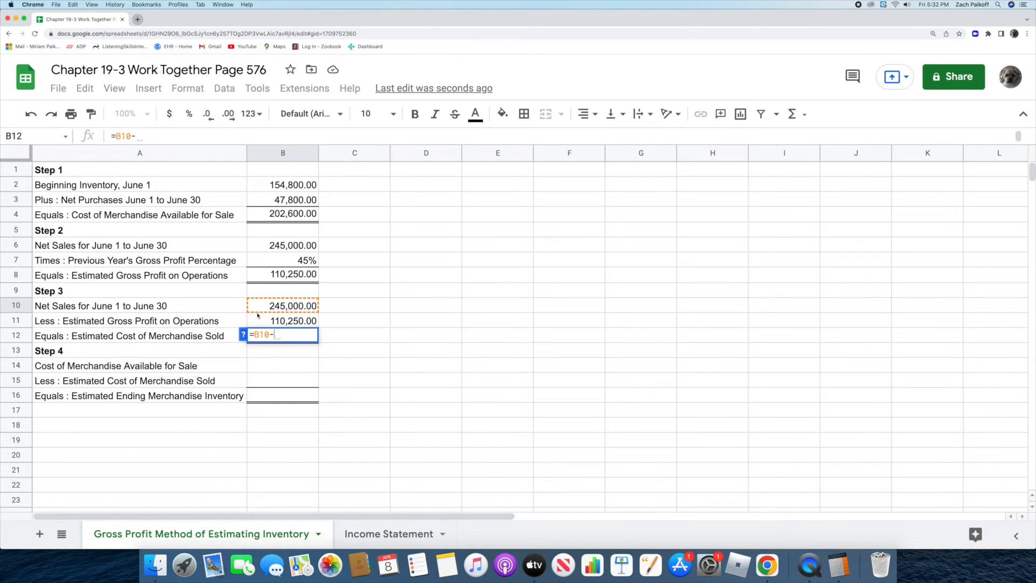
{"action": "left_click", "coordinate": [259, 320]}
{"action": "key", "text": "Return"}
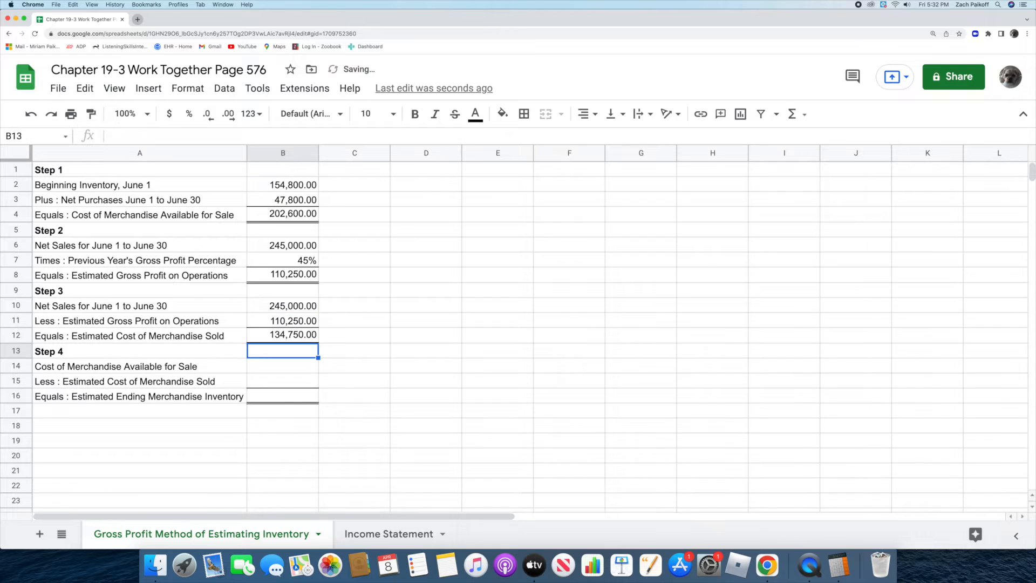
Step: In Step 4, enter 202600 in B14 for merchandise available for sale and 134750 in B15 for estimated cost of merchandise sold
{"action": "left_click", "coordinate": [265, 368]}
{"action": "type", "text": "202"}
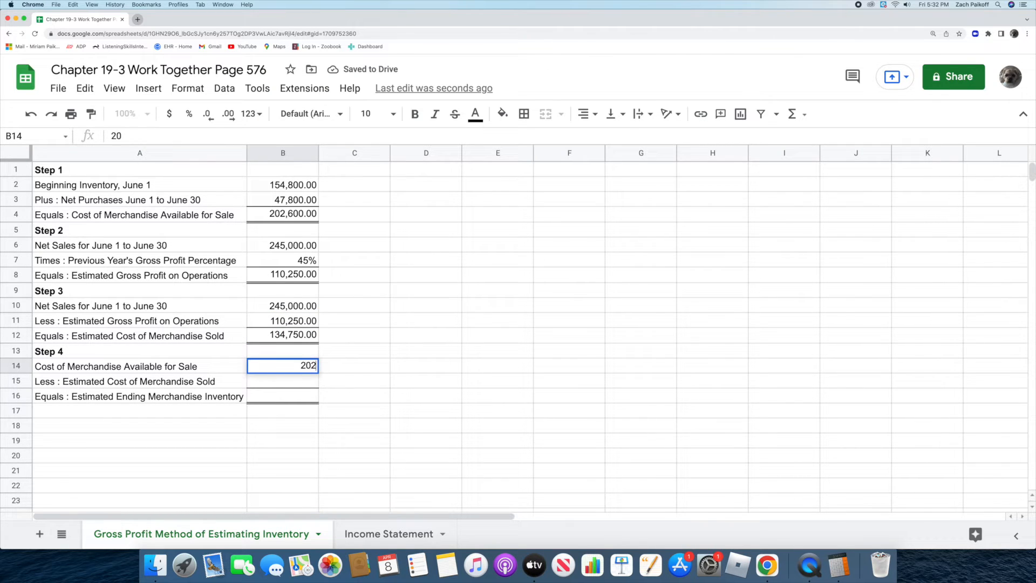
{"action": "type", "text": "600"}
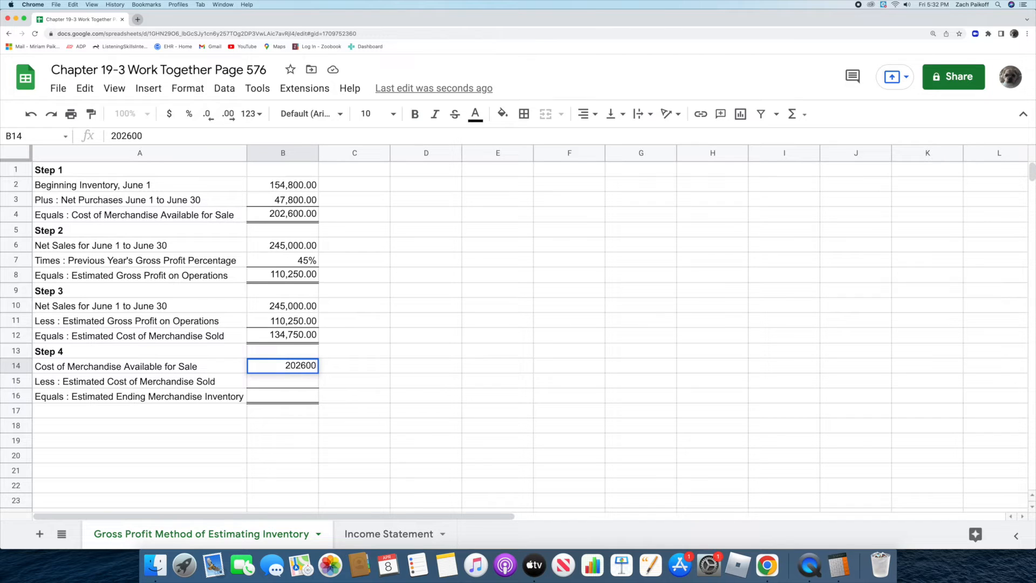
{"action": "key", "text": "Return"}
{"action": "double_click", "coordinate": [266, 381]}
{"action": "type", "text": "134750"}
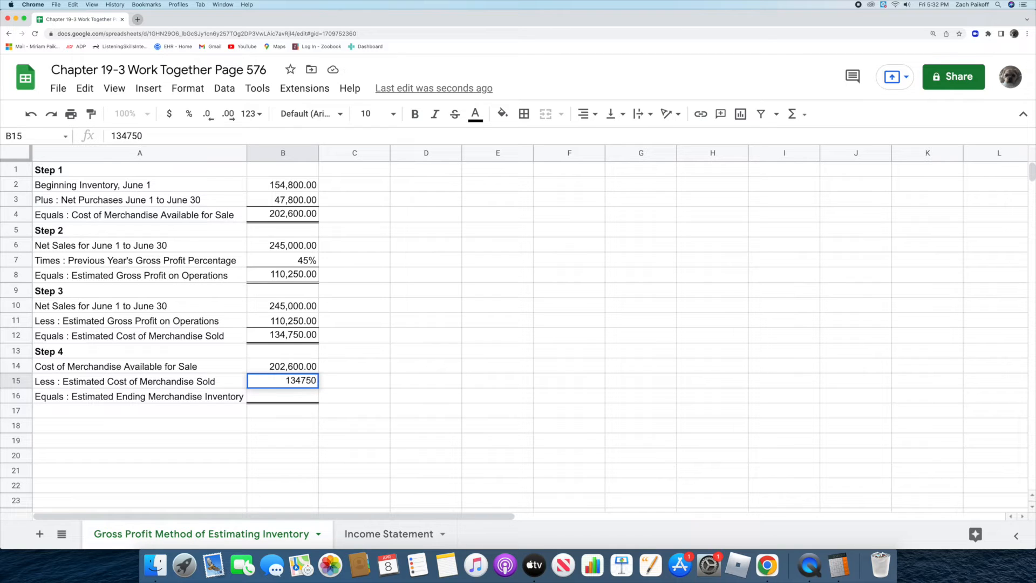
{"action": "key", "text": "Return"}
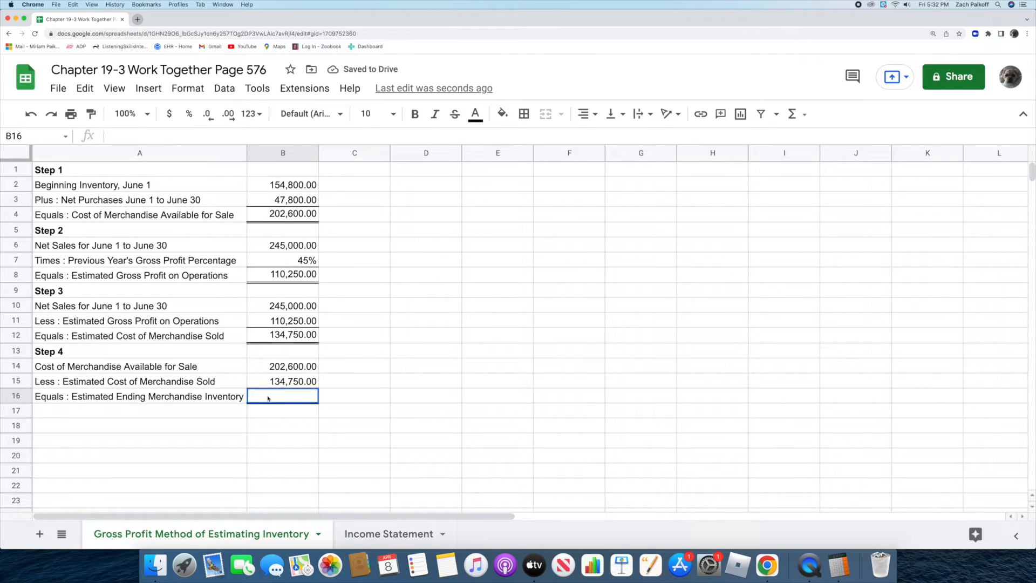
Step: Calculate the Estimated Ending Merchandise Inventory in B16 with the formula =B14-B15
{"action": "type", "text": "="}
{"action": "left_click", "coordinate": [258, 369]}
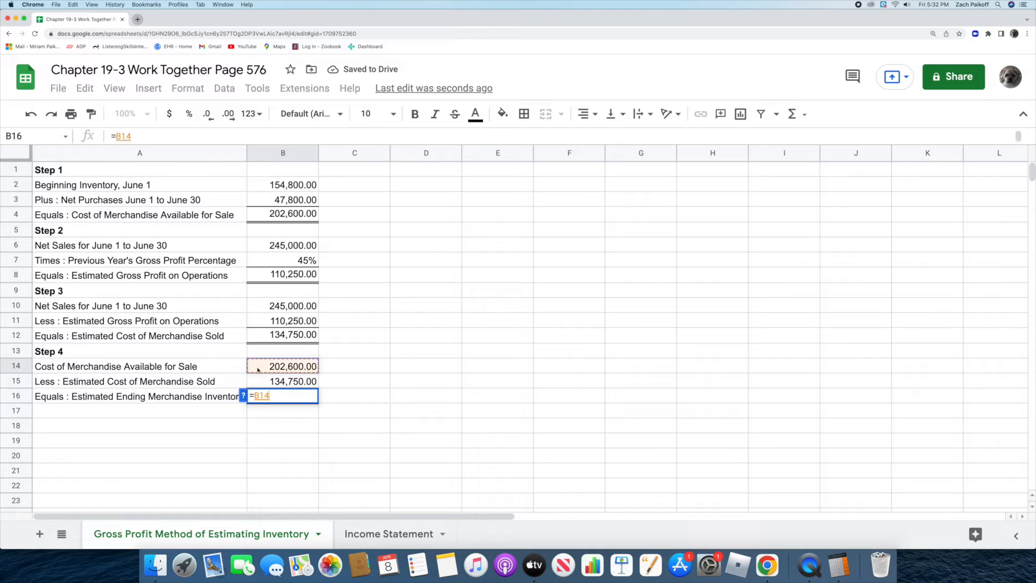
{"action": "type", "text": "-"}
{"action": "left_click", "coordinate": [257, 382]}
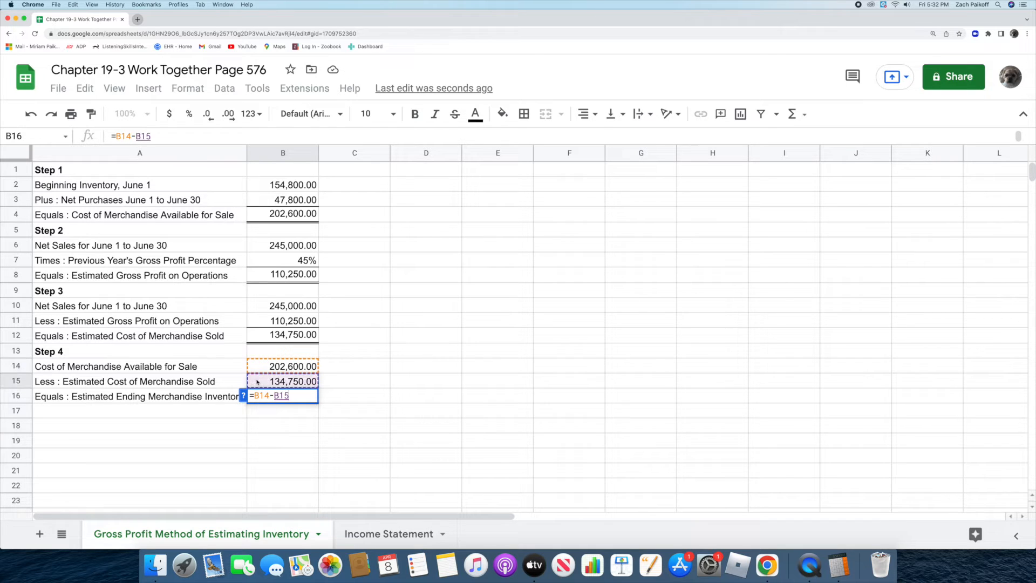
{"action": "key", "text": "Return"}
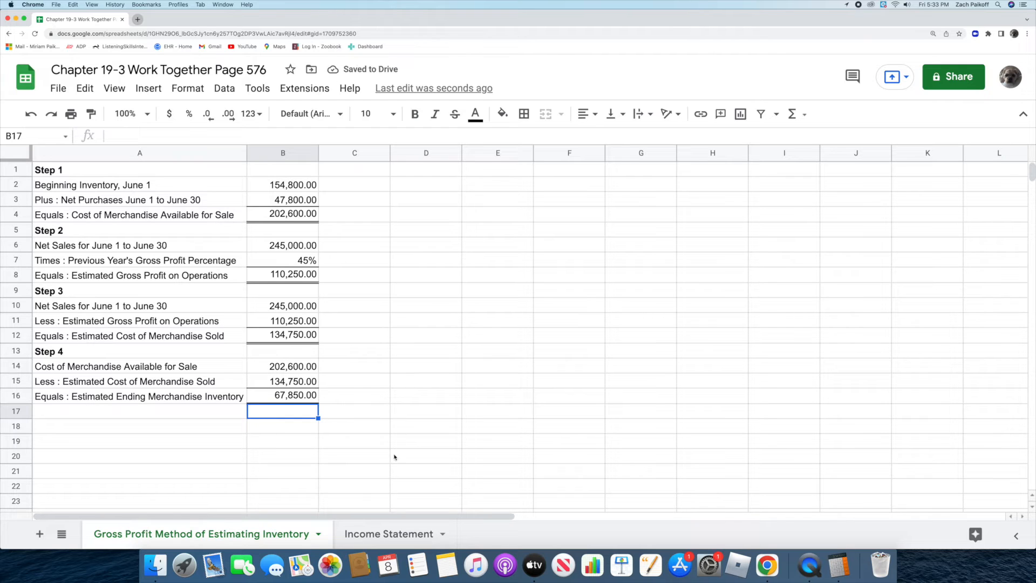
Step: On the Income Statement sheet, enter net sales of 245000 in D6 and the estimated beginning inventory of 154800 in C8
{"action": "left_click", "coordinate": [340, 546]}
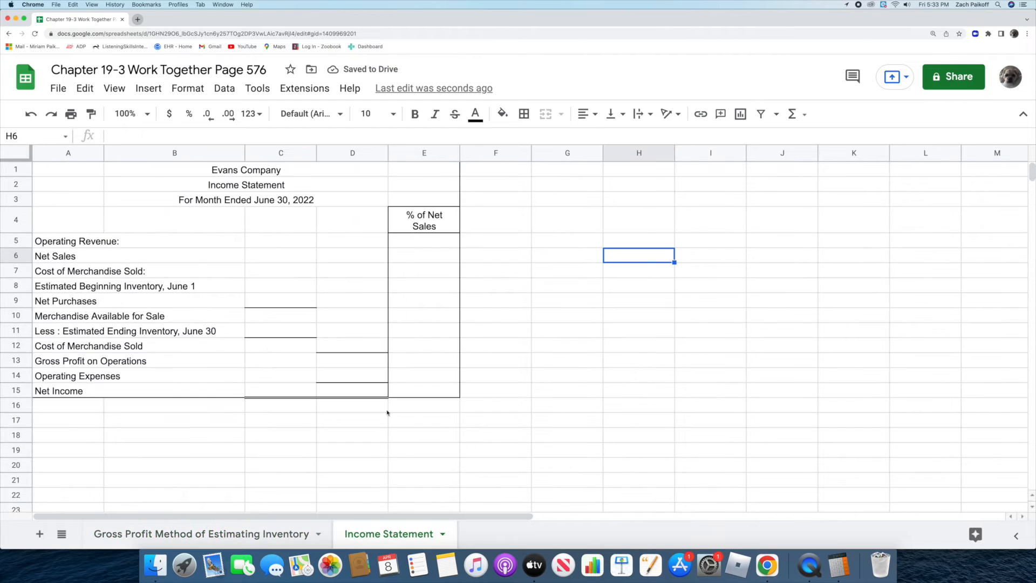
{"action": "left_click", "coordinate": [338, 261]}
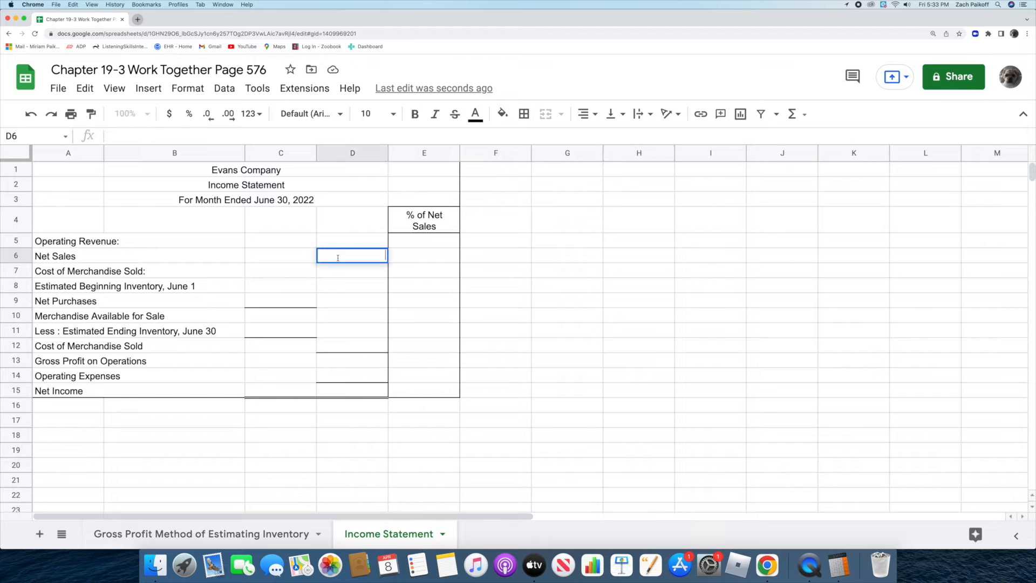
{"action": "type", "text": "245000"}
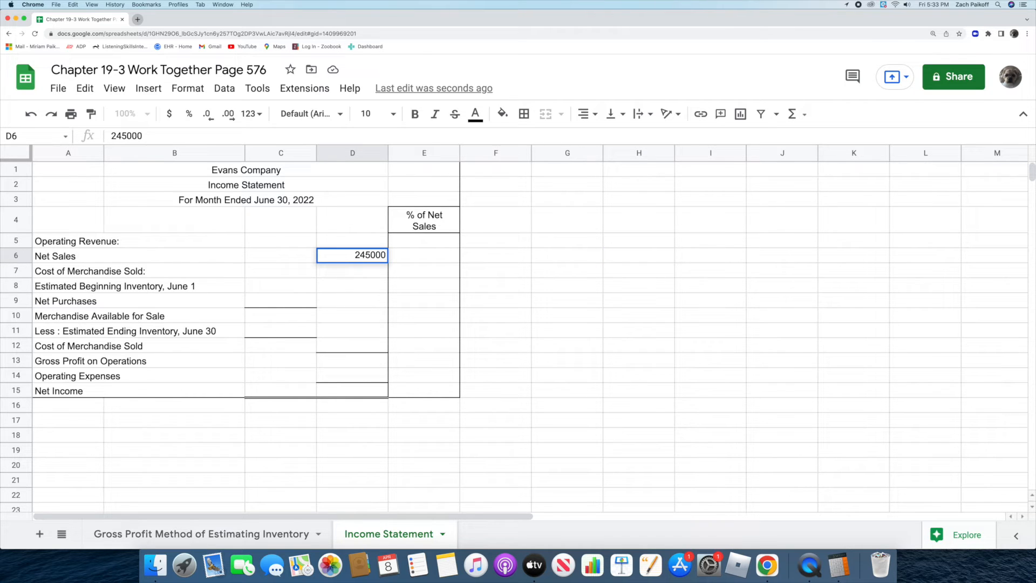
{"action": "key", "text": "Return"}
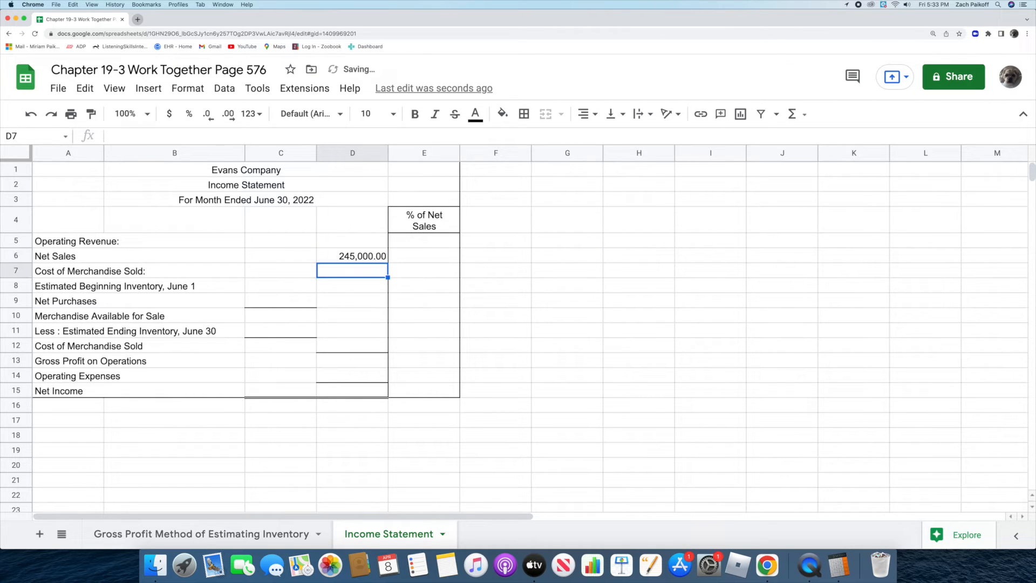
{"action": "double_click", "coordinate": [276, 286]}
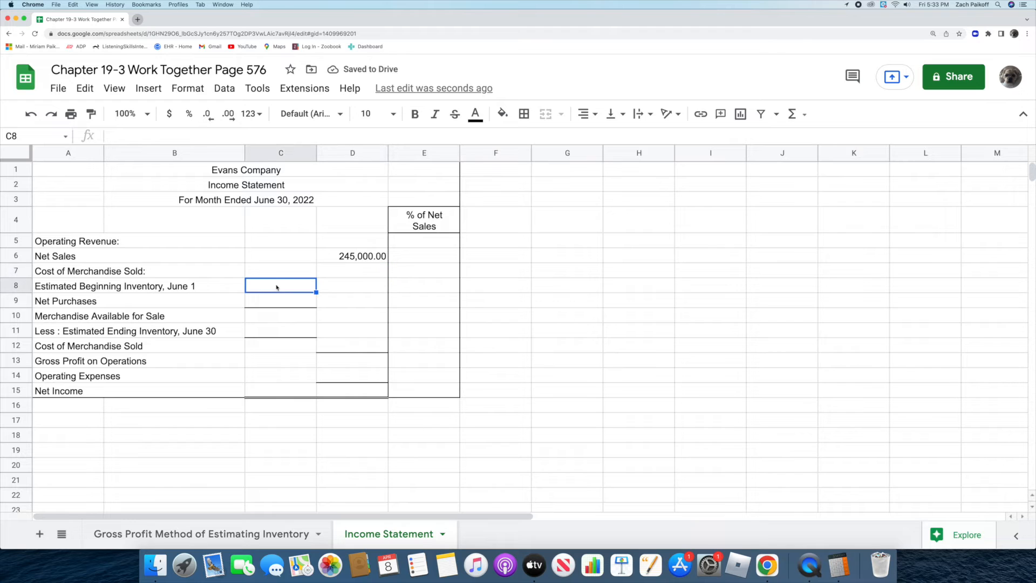
{"action": "type", "text": "154800"}
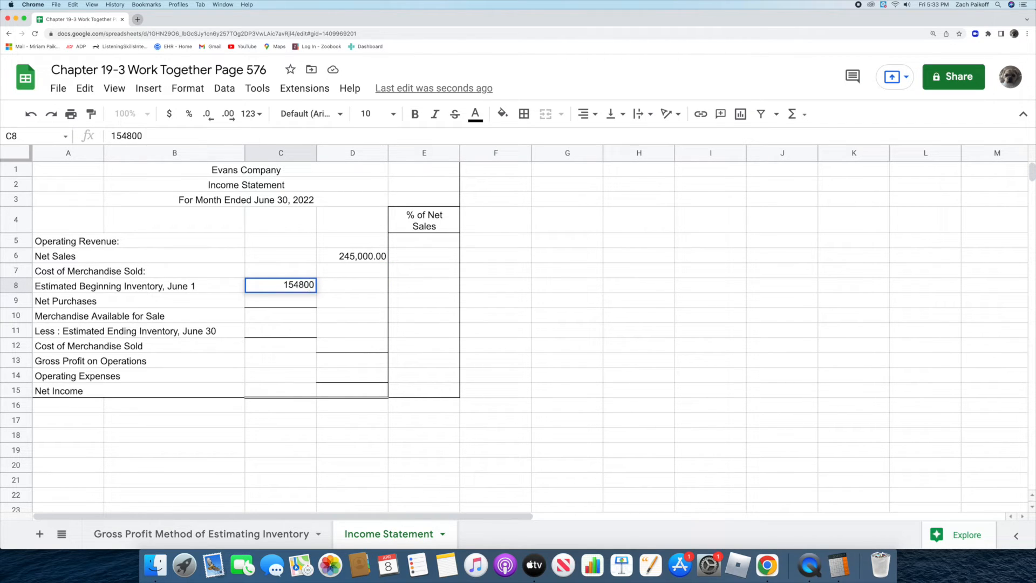
{"action": "key", "text": "Return"}
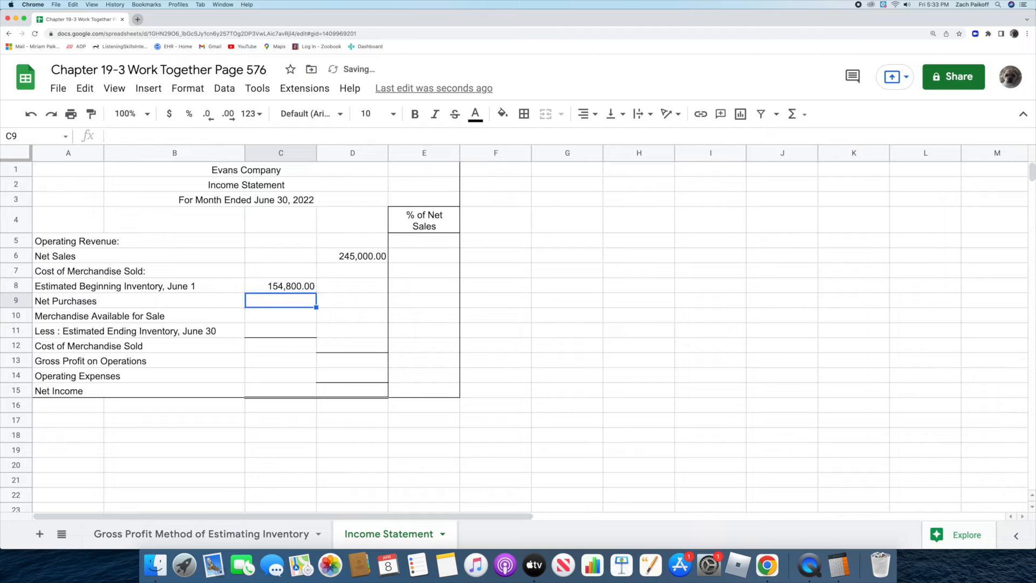
Step: Enter net purchases of 47800 in C9 of the income statement
{"action": "double_click", "coordinate": [283, 301]}
{"action": "type", "text": "4"}
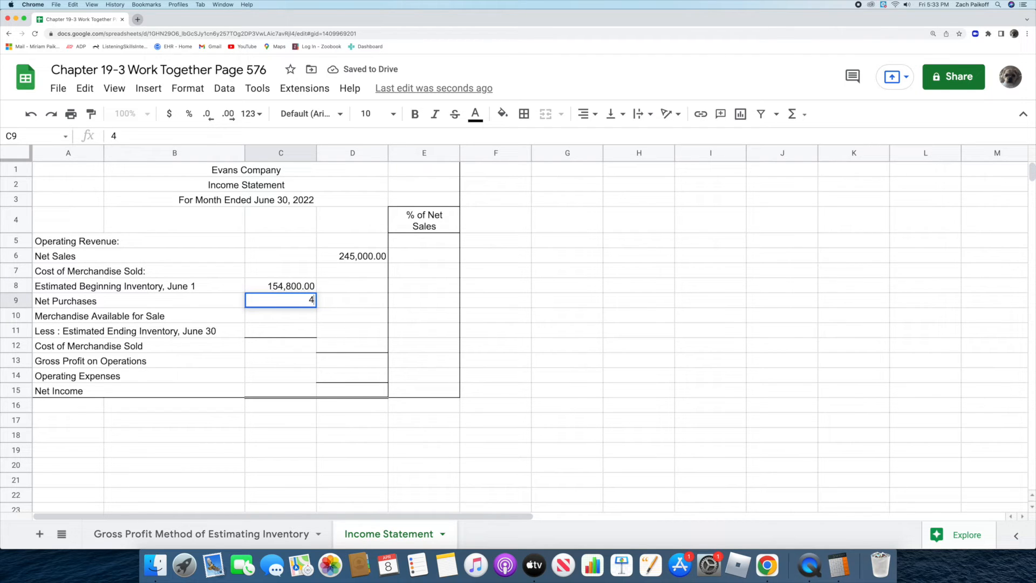
{"action": "type", "text": "7,800"}
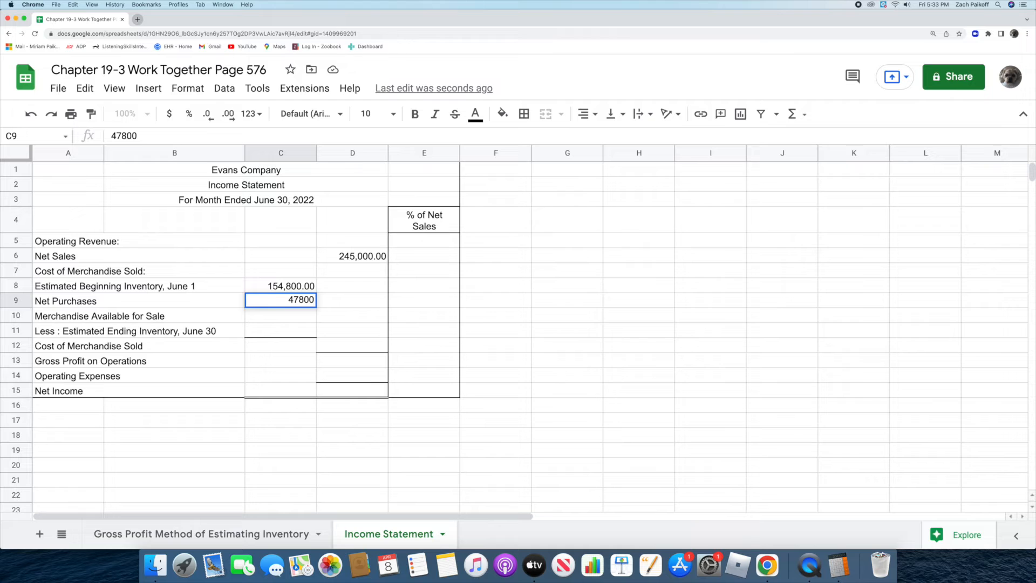
{"action": "key", "text": "Return"}
Step: Calculate Merchandise Available for Sale in C10 with the formula =C8+C9
{"action": "type", "text": "="}
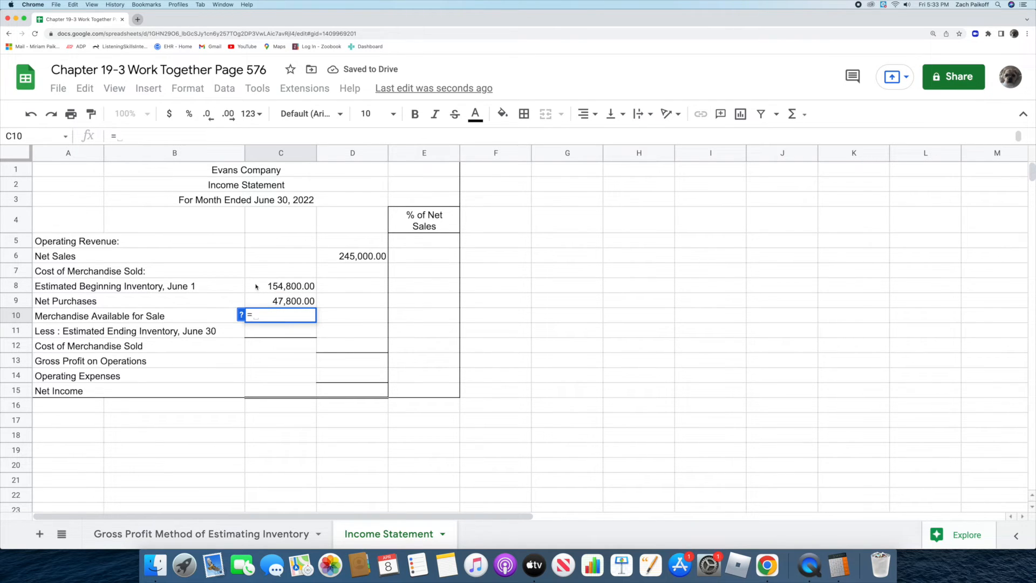
{"action": "left_click", "coordinate": [257, 286]}
{"action": "type", "text": "+"}
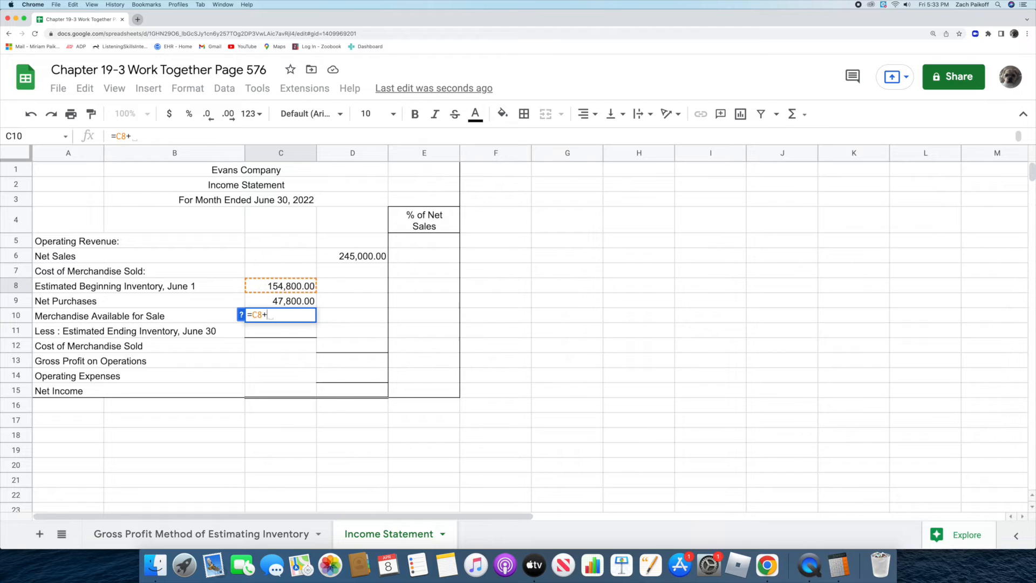
{"action": "left_click", "coordinate": [258, 302]}
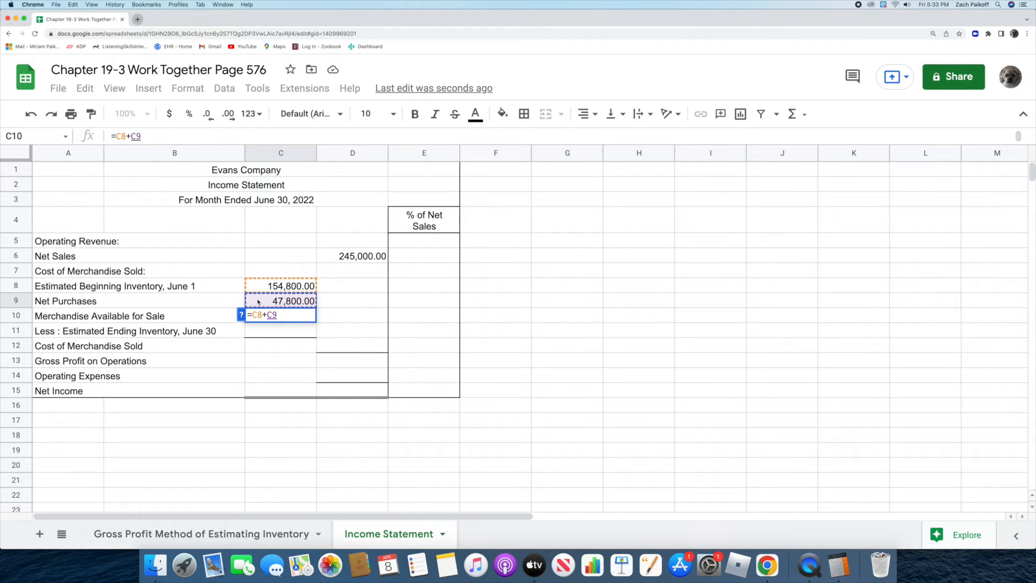
{"action": "key", "text": "Return"}
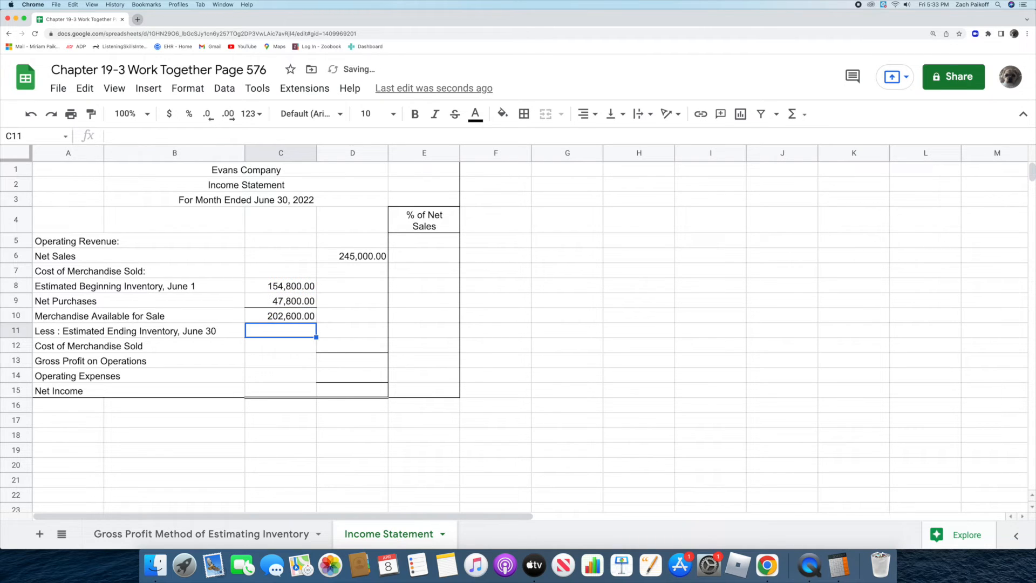
Step: Enter the estimated ending inventory for June 30 as 67850 in C11
{"action": "double_click", "coordinate": [264, 331]}
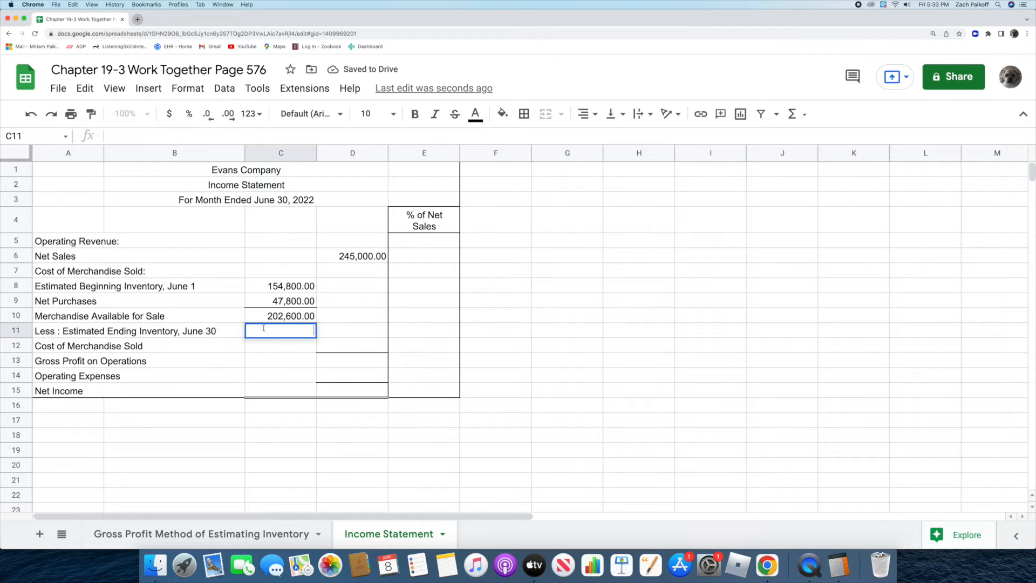
{"action": "type", "text": "67850"}
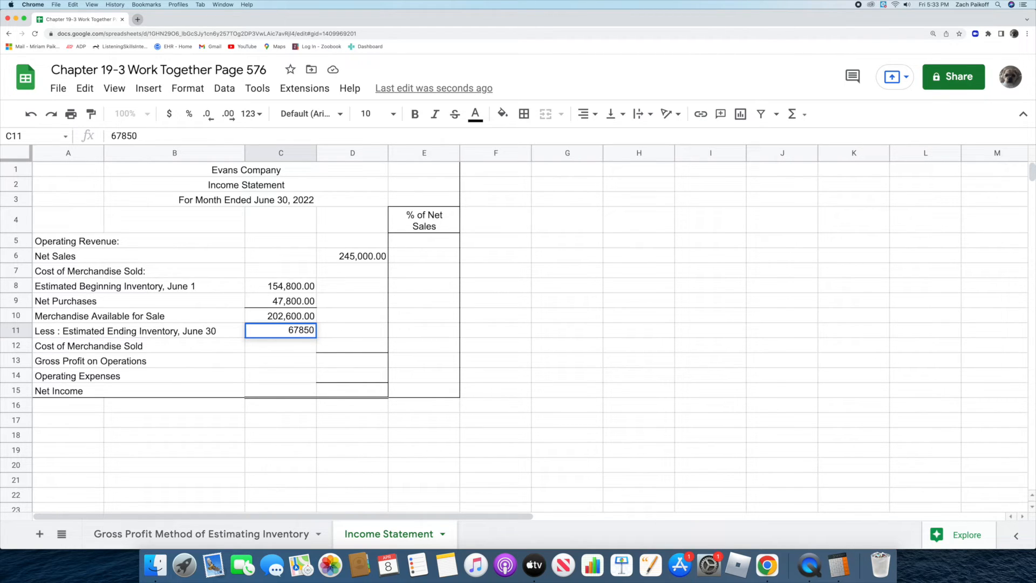
{"action": "key", "text": "Return"}
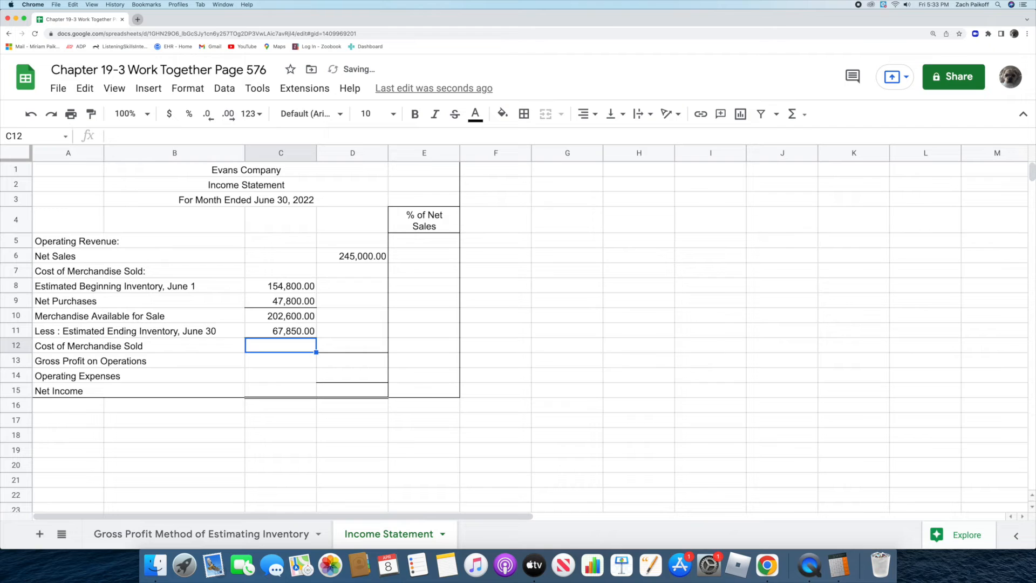
Step: Calculate the Cost of Merchandise Sold in D12 with the formula =C10-C11
{"action": "double_click", "coordinate": [328, 347]}
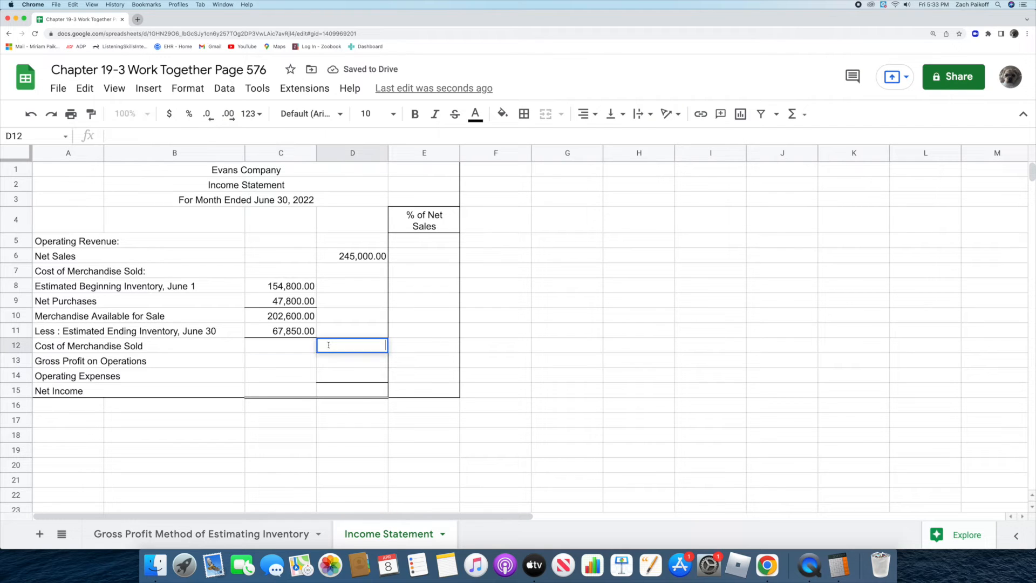
{"action": "type", "text": "="}
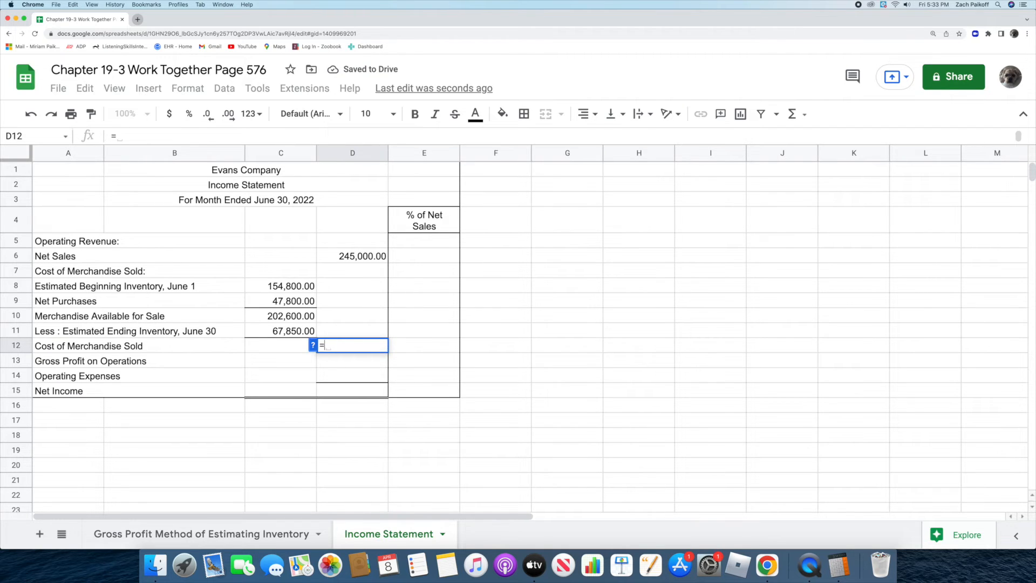
{"action": "left_click", "coordinate": [259, 318]}
{"action": "type", "text": "-"}
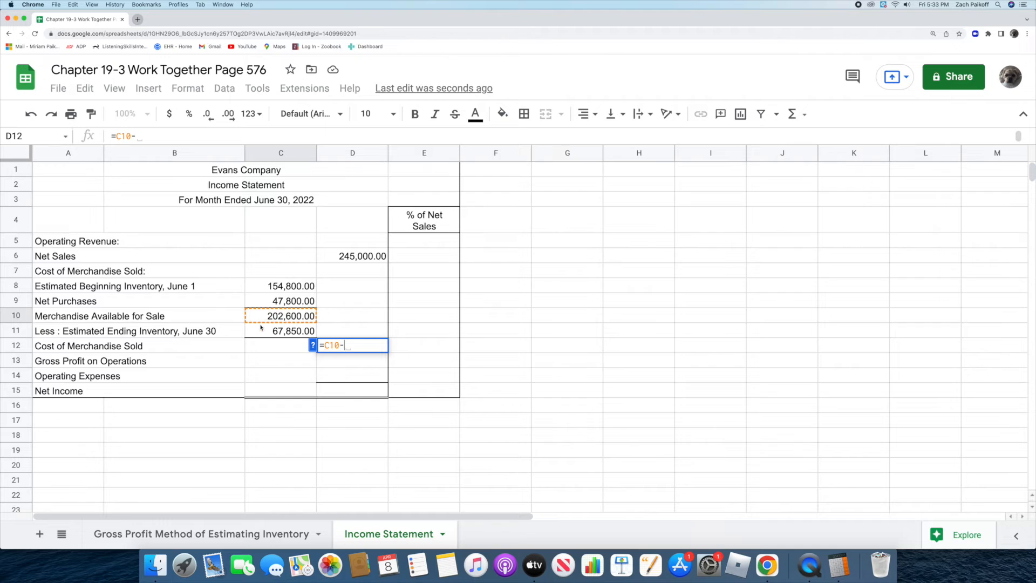
{"action": "left_click", "coordinate": [262, 331]}
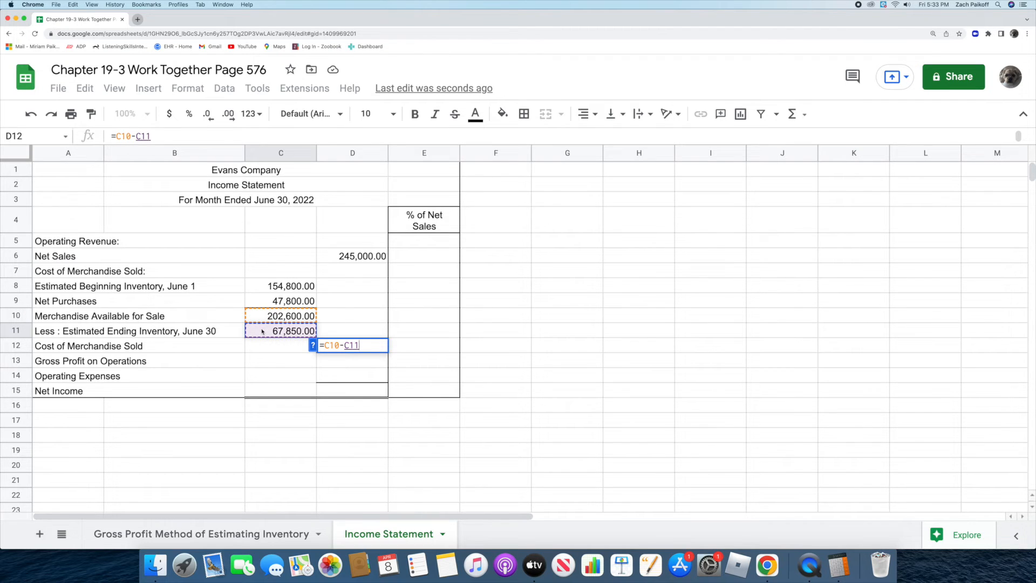
{"action": "key", "text": "Return"}
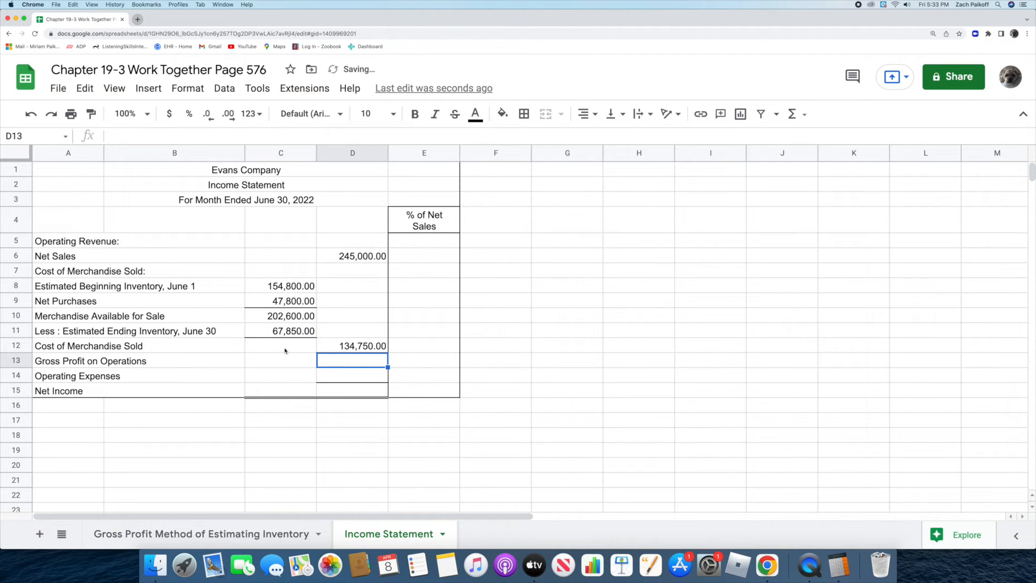
Step: Calculate the Gross Profit on Operations in D13 with the formula =D6-D12
{"action": "double_click", "coordinate": [342, 361]}
{"action": "type", "text": "="}
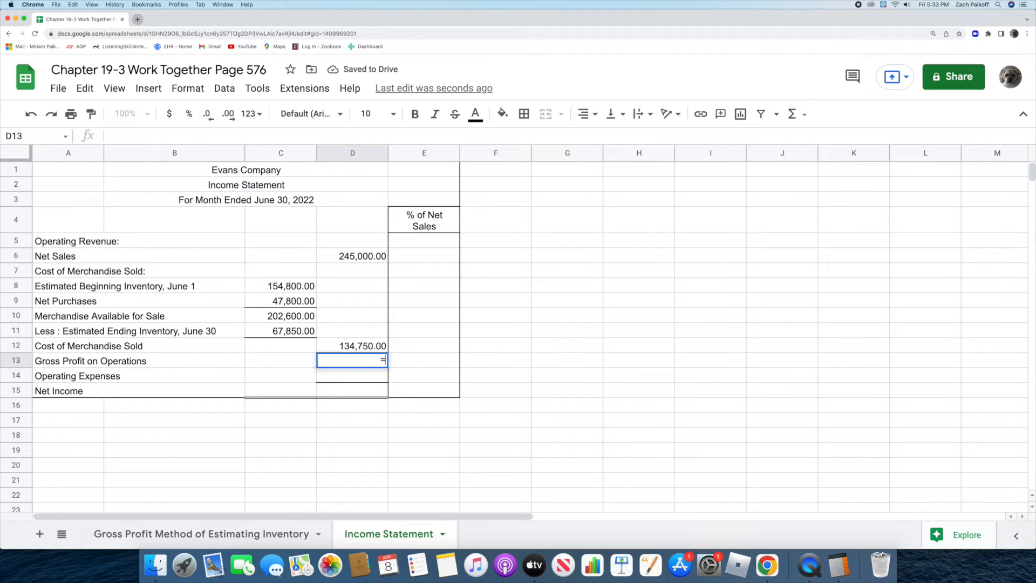
{"action": "left_click", "coordinate": [324, 256]}
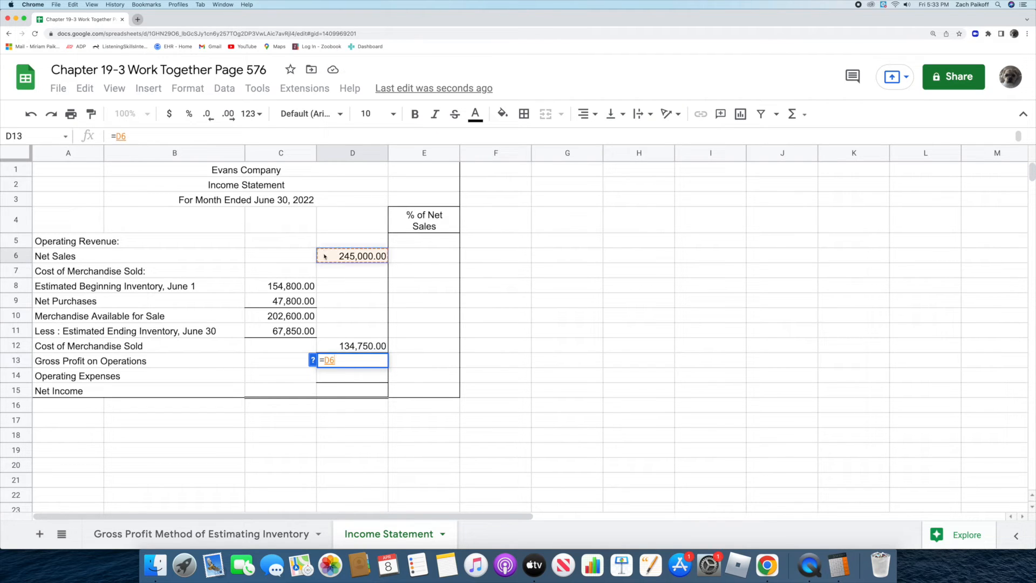
{"action": "type", "text": "-"}
{"action": "left_click", "coordinate": [327, 348]}
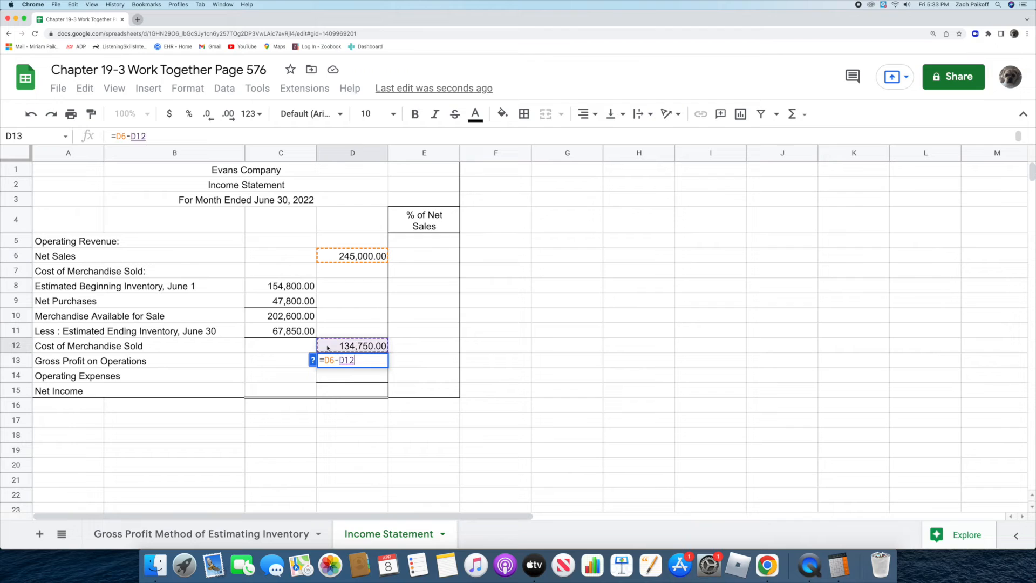
{"action": "key", "text": "Return"}
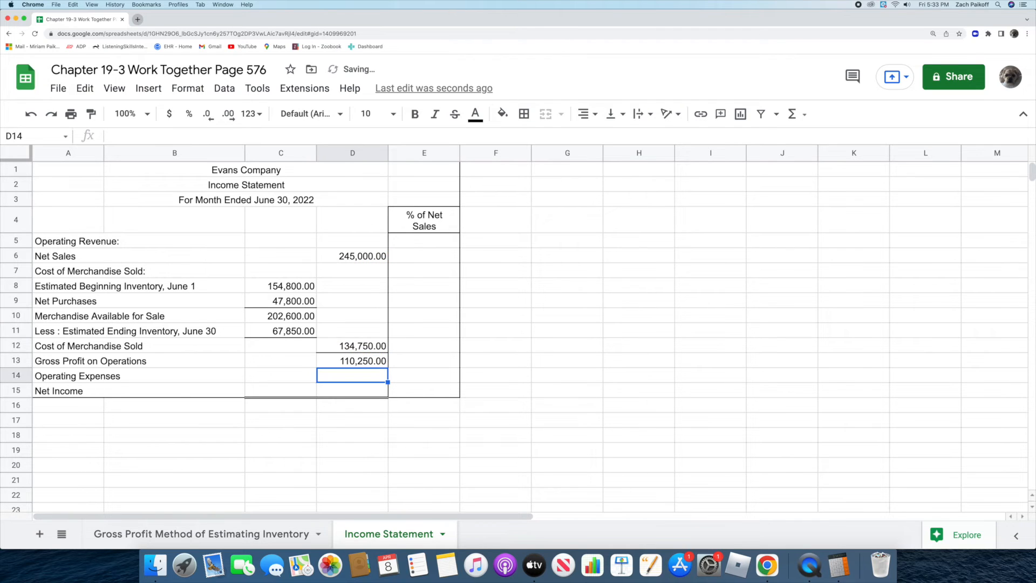
Step: Enter operating expenses of 76930 in D14
{"action": "double_click", "coordinate": [334, 375]}
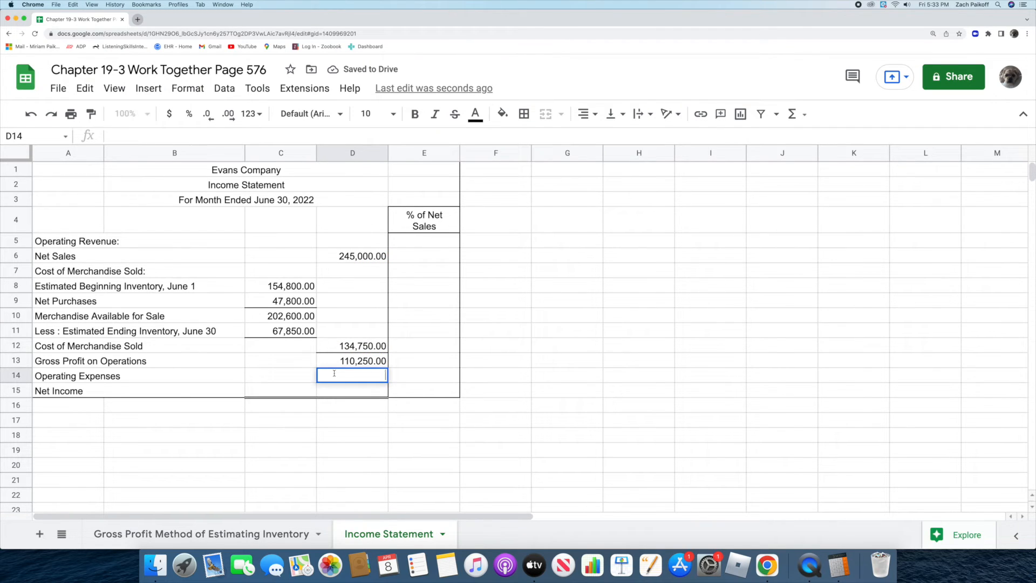
{"action": "type", "text": "76930"}
{"action": "key", "text": "Return"}
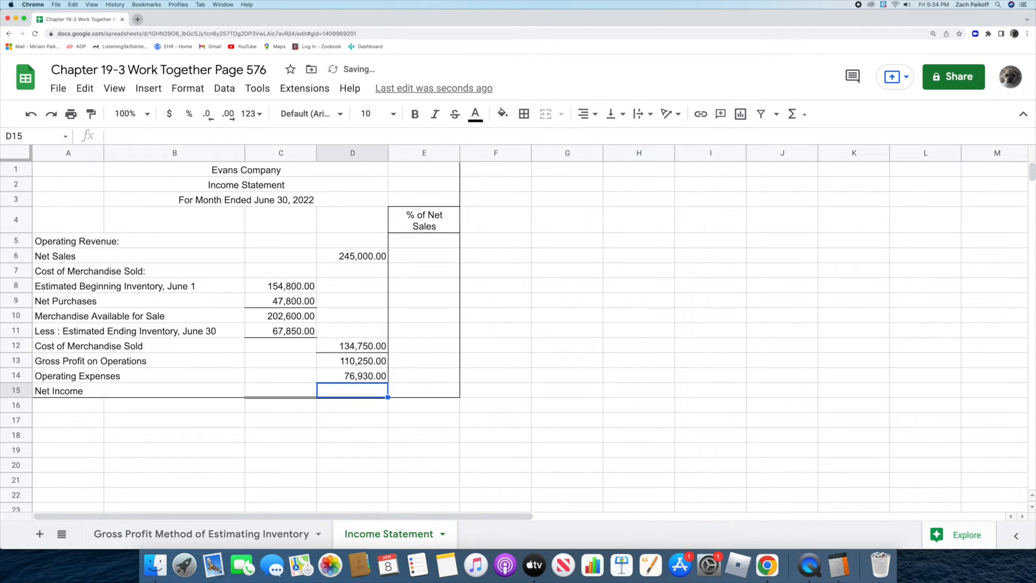
Step: Calculate Net Income in D15 with the formula =D13-D14
{"action": "double_click", "coordinate": [334, 390]}
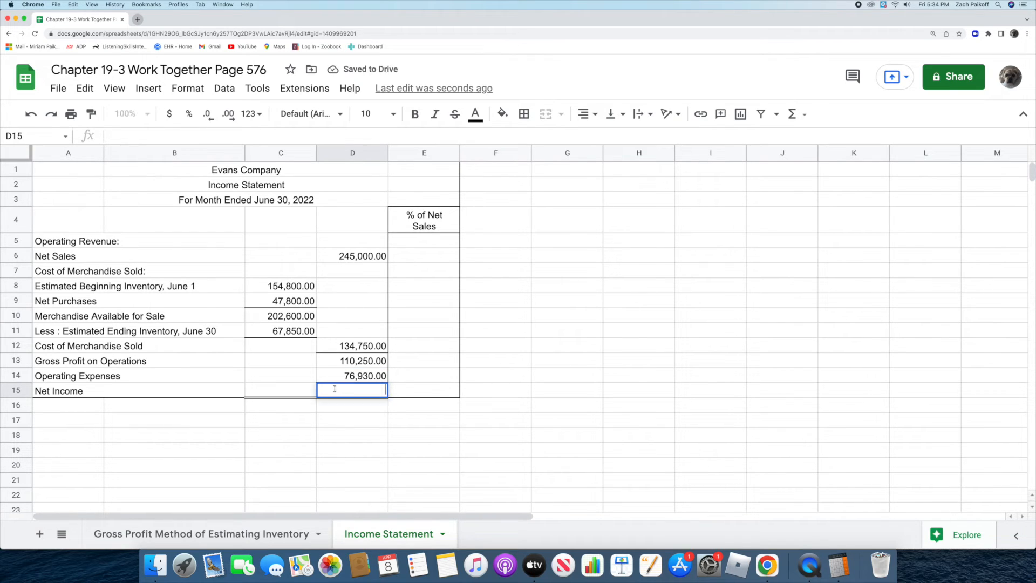
{"action": "type", "text": "="}
{"action": "left_click", "coordinate": [330, 362]}
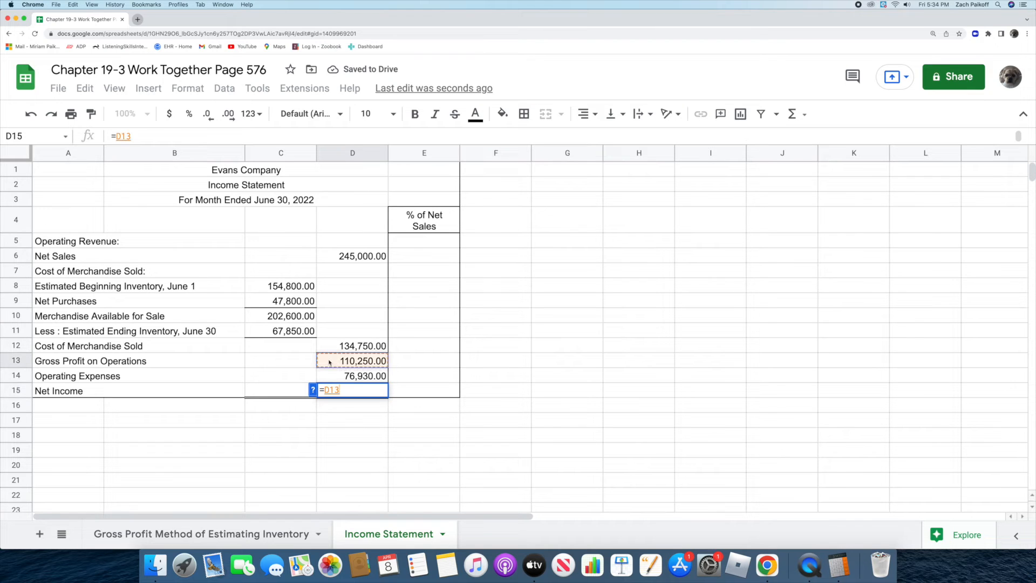
{"action": "type", "text": "-"}
{"action": "left_click", "coordinate": [334, 374]}
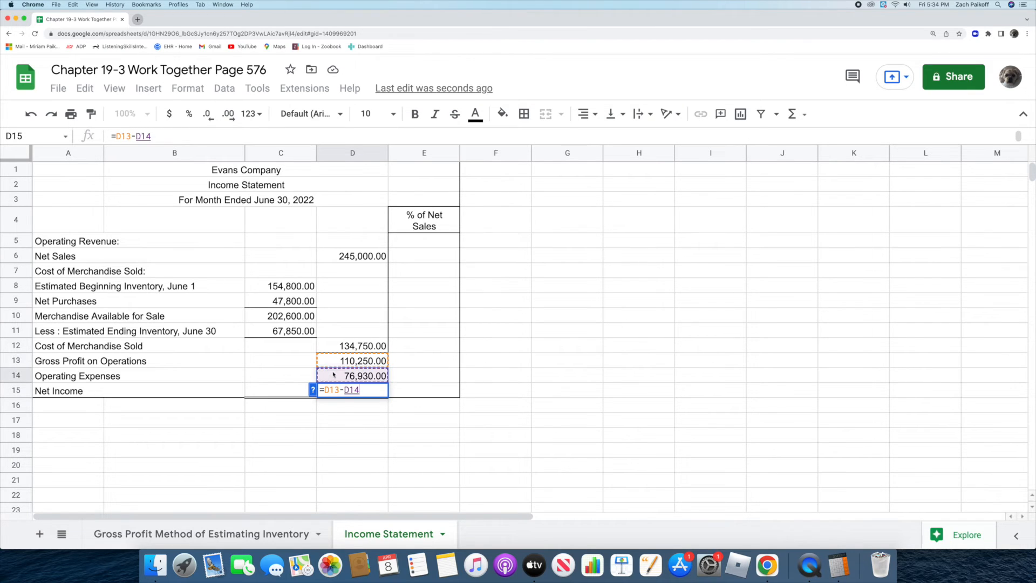
{"action": "key", "text": "Return"}
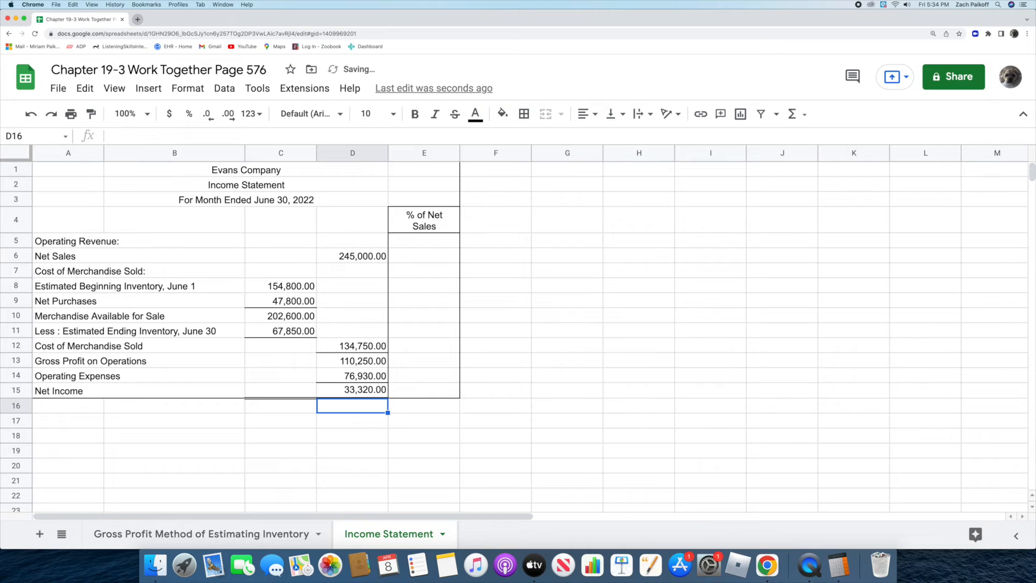
Step: Enter 100.0 in E6 as the % of Net Sales for the Net Sales row
{"action": "left_click", "coordinate": [402, 257]}
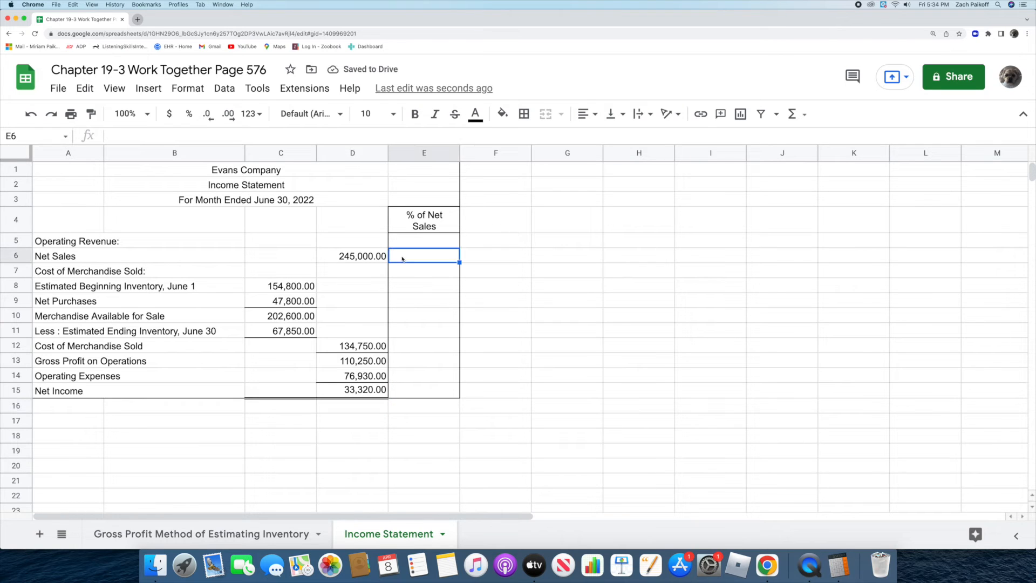
{"action": "type", "text": "100.0"}
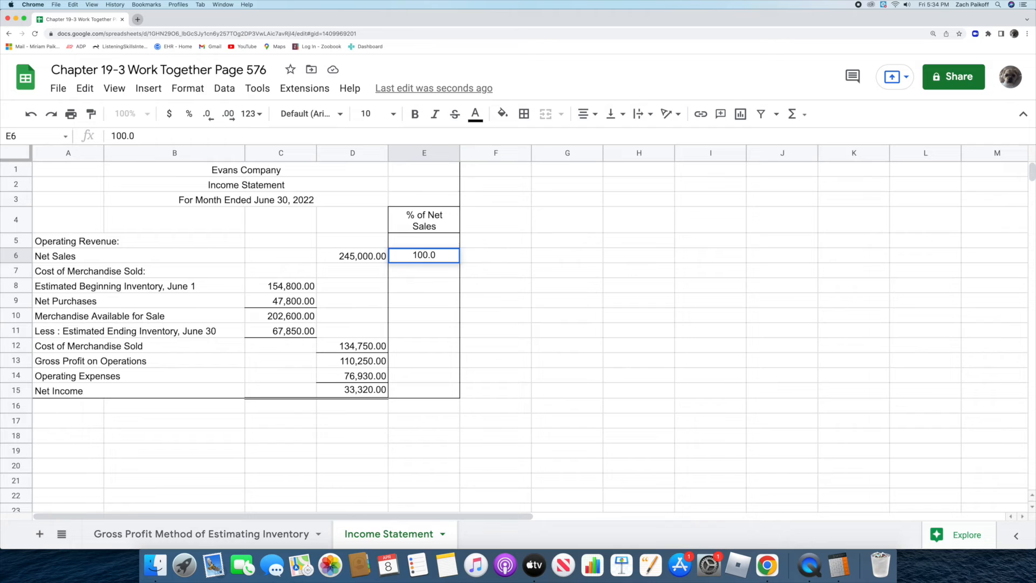
{"action": "key", "text": "Return"}
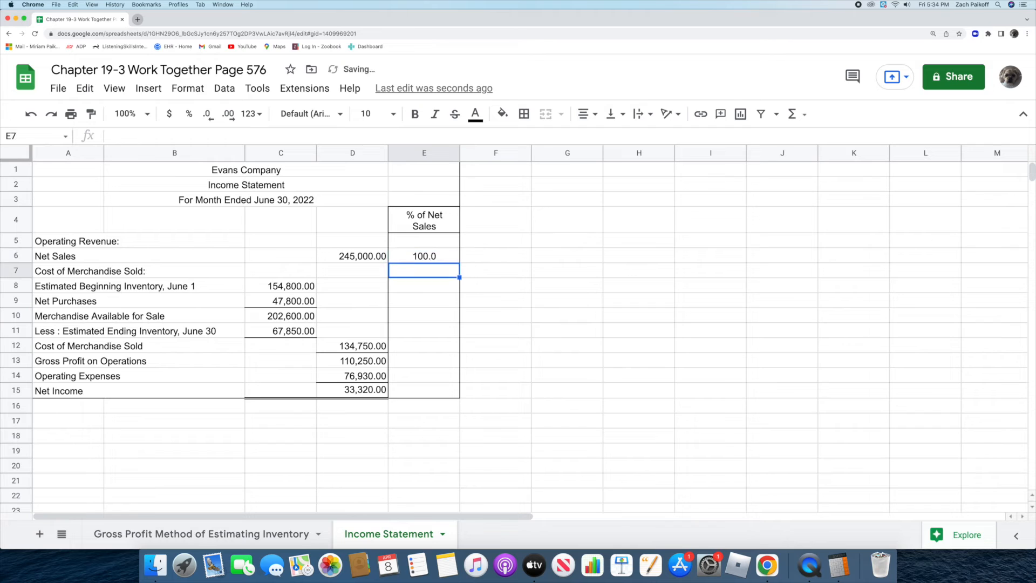
Step: Divide 134750 by 245000 in Calculator and enter 55.0 in E12 as the Cost of Merchandise Sold percentage
{"action": "left_click", "coordinate": [838, 565]}
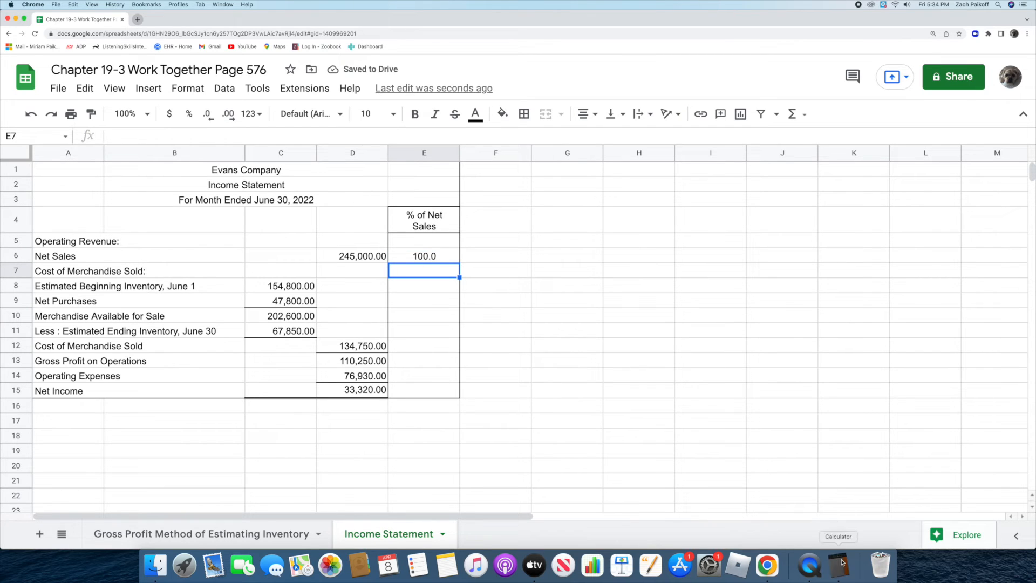
{"action": "type", "text": "134750"}
{"action": "key", "text": "slash"}
{"action": "type", "text": "245000"}
{"action": "key", "text": "Return"}
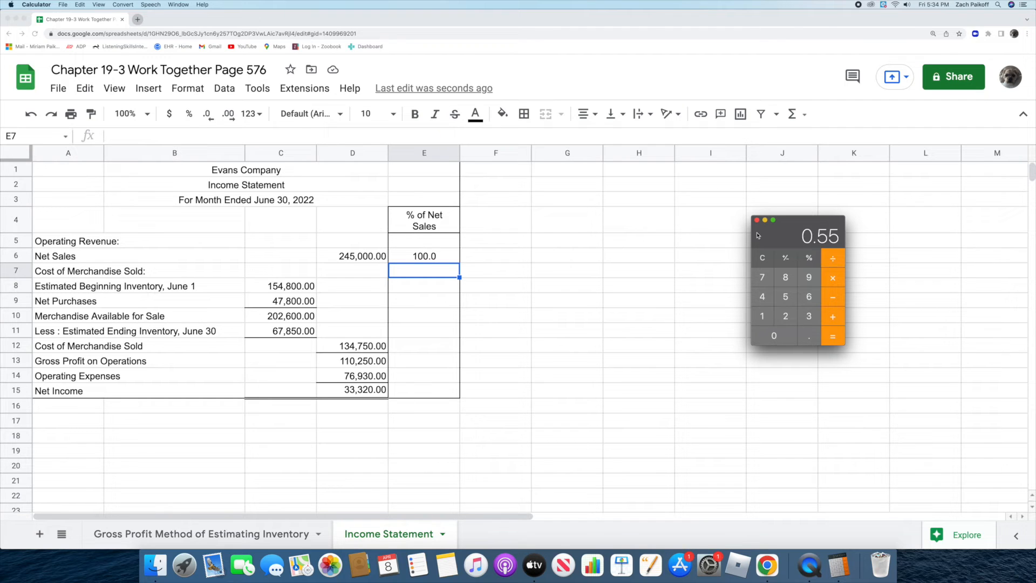
{"action": "left_click", "coordinate": [412, 346]}
{"action": "double_click", "coordinate": [412, 344]}
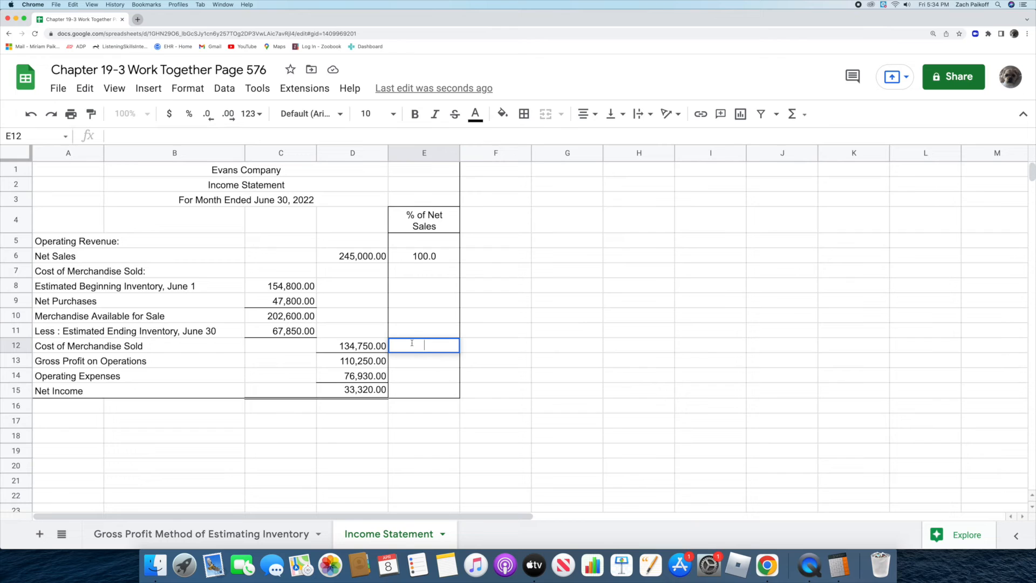
{"action": "type", "text": "55.0"}
{"action": "key", "text": "Return"}
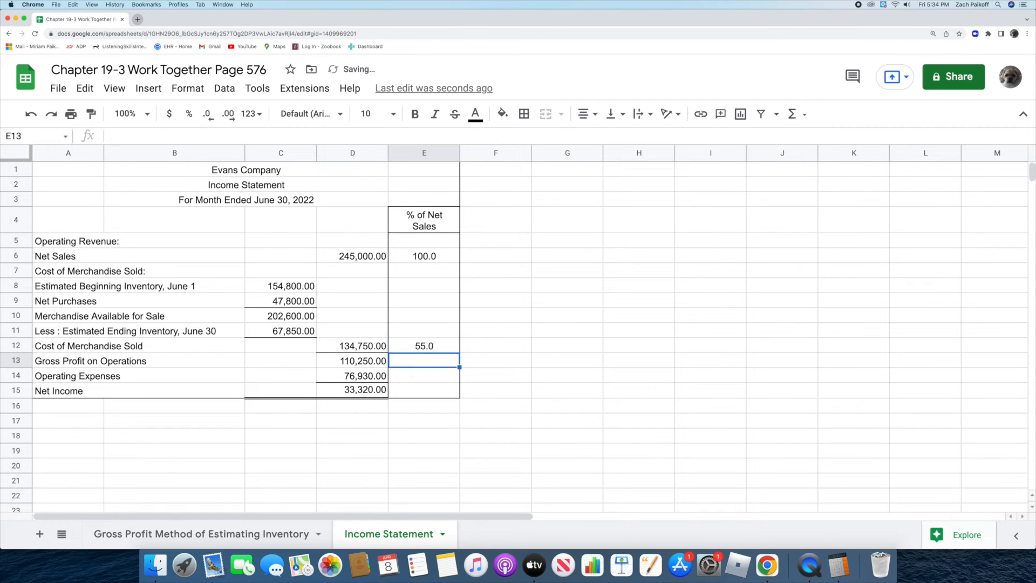
Step: Clear Calculator, divide 110250 by 245000, and enter 45.0 in E13 as the Gross Profit on Operations percentage
{"action": "left_click", "coordinate": [838, 565]}
{"action": "left_click", "coordinate": [762, 259]}
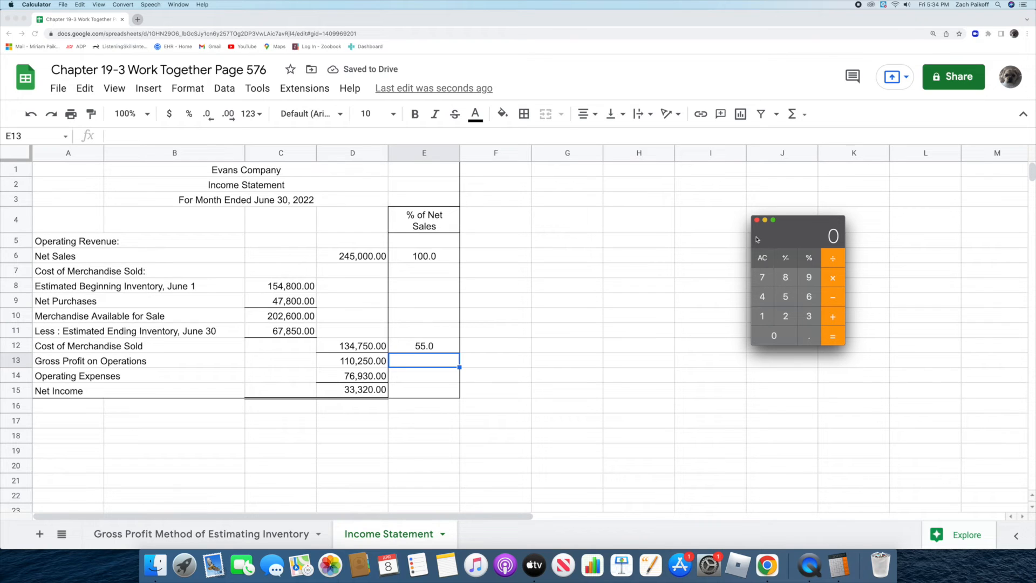
{"action": "type", "text": "1102"}
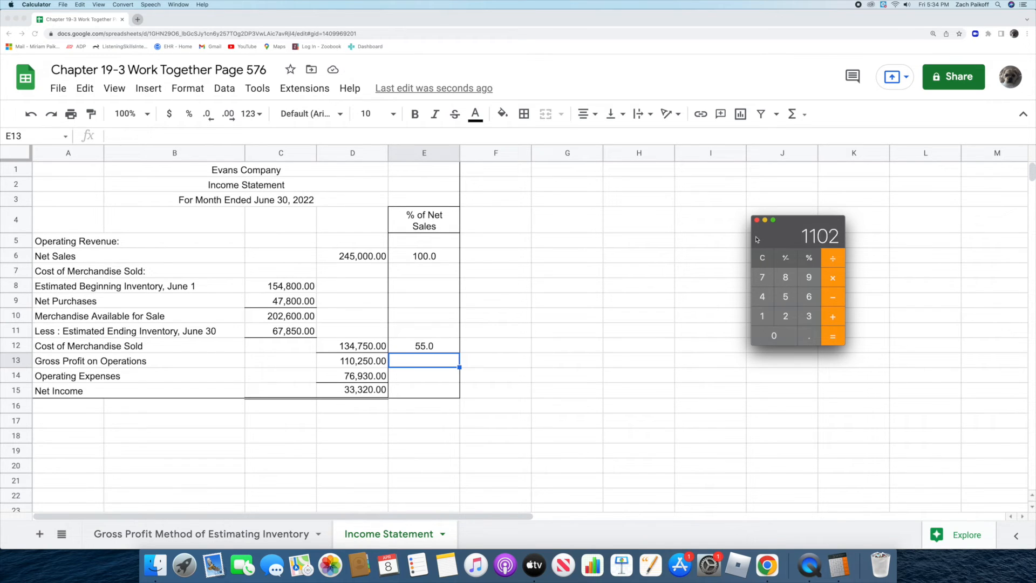
{"action": "type", "text": "50/24"}
{"action": "type", "text": "5000"}
{"action": "key", "text": "Return"}
{"action": "left_click", "coordinate": [431, 362]}
{"action": "type", "text": "45.0"}
{"action": "key", "text": "Return"}
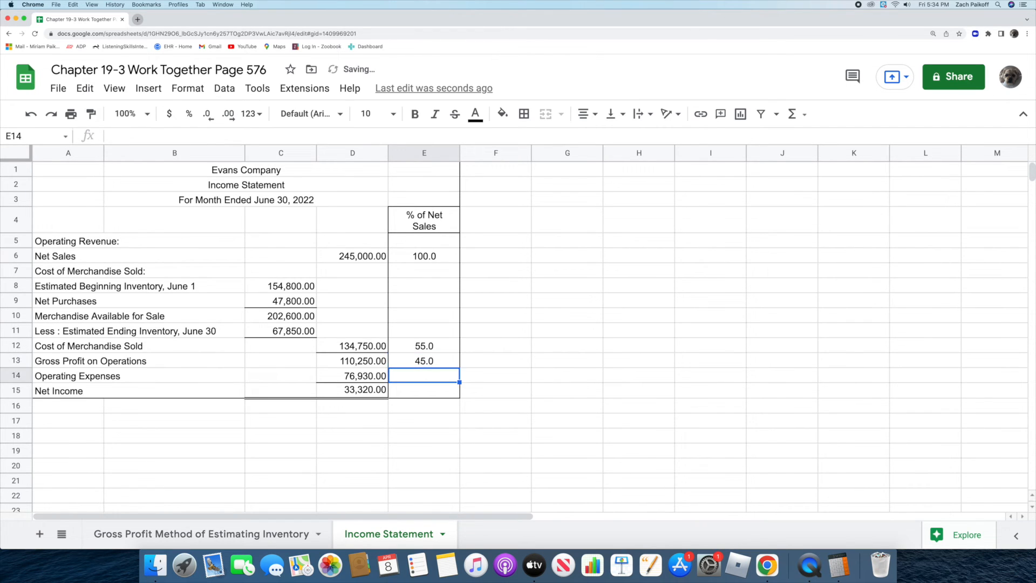
Step: Clear Calculator, divide 76930 by 245000, and enter 31.4 in E14 as the Operating Expenses percentage of net sales
{"action": "left_click", "coordinate": [838, 565]}
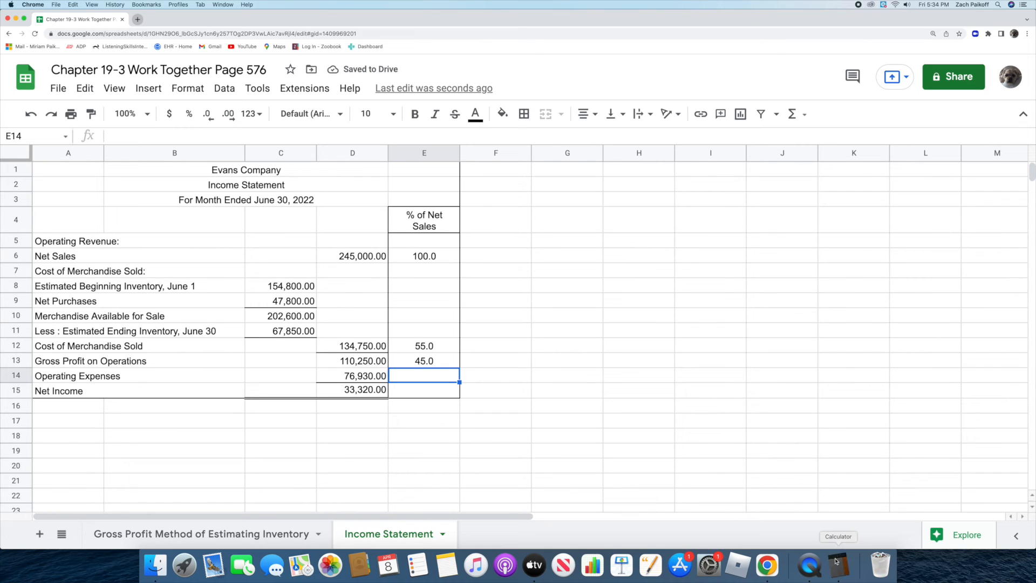
{"action": "left_click", "coordinate": [759, 259]}
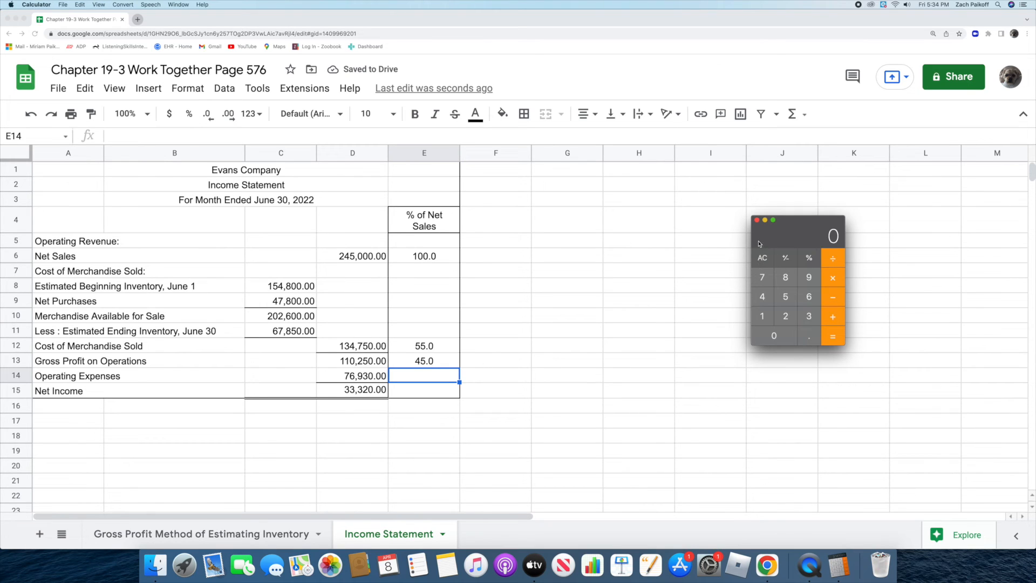
{"action": "type", "text": "769"}
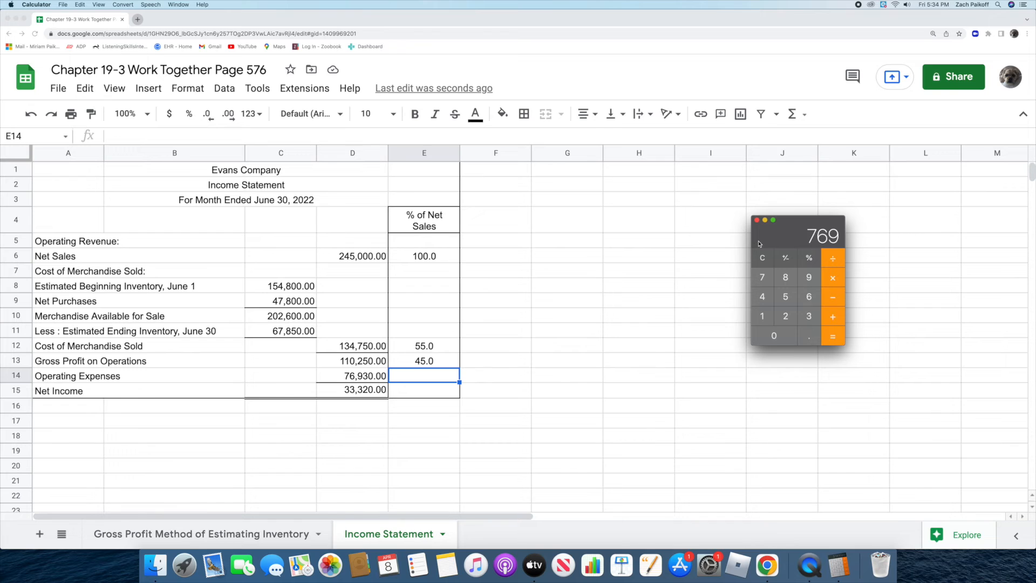
{"action": "type", "text": "30"}
{"action": "key", "text": "slash"}
{"action": "type", "text": "245000"}
{"action": "key", "text": "Return"}
{"action": "double_click", "coordinate": [431, 379]}
{"action": "type", "text": "31.4"}
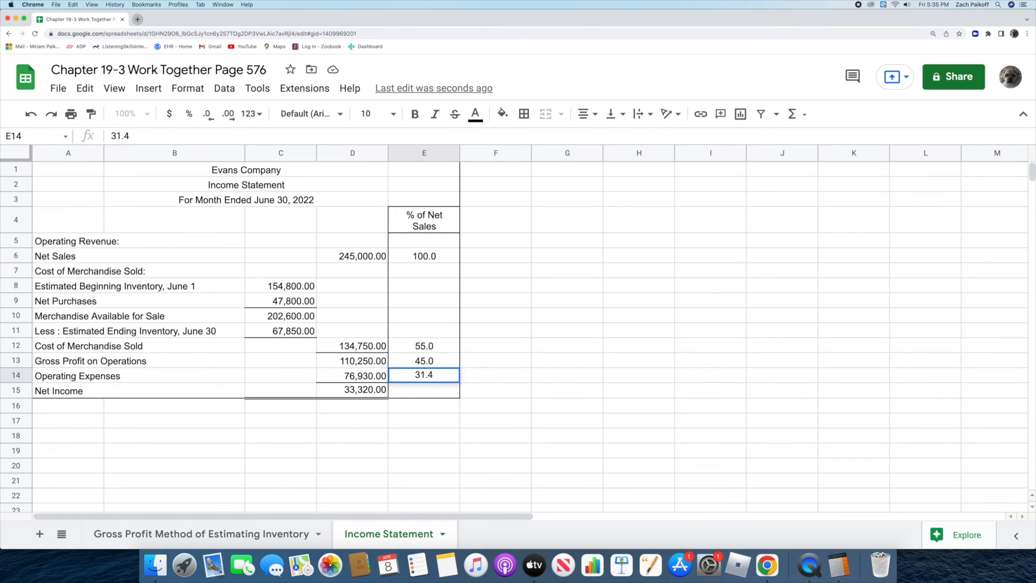
{"action": "key", "text": "Return"}
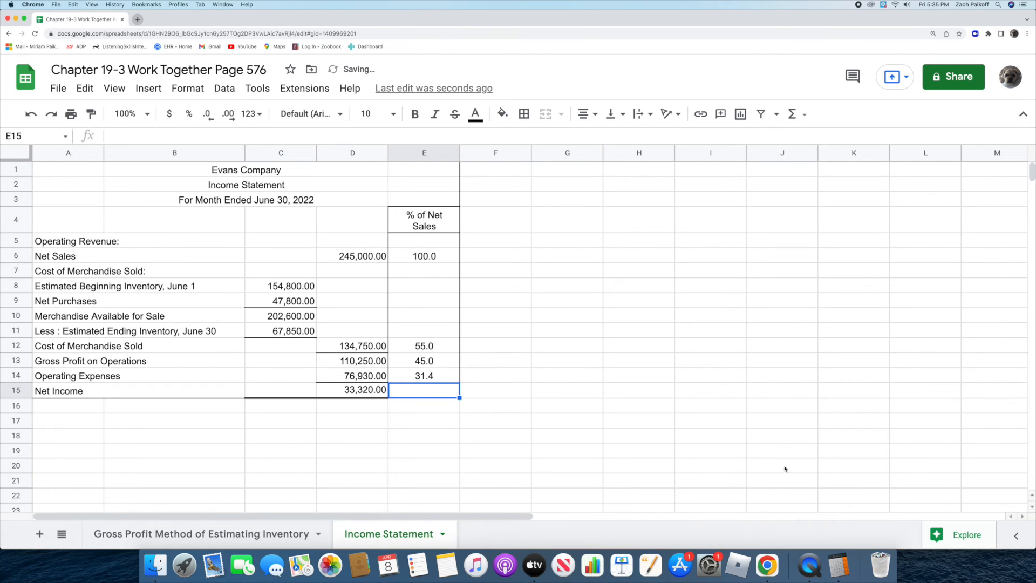
Step: Clear Calculator, divide 33320 by 245000, and enter 13.6 in E15 as the Net Income percentage of net sales
{"action": "left_click", "coordinate": [838, 565]}
{"action": "left_click", "coordinate": [763, 259]}
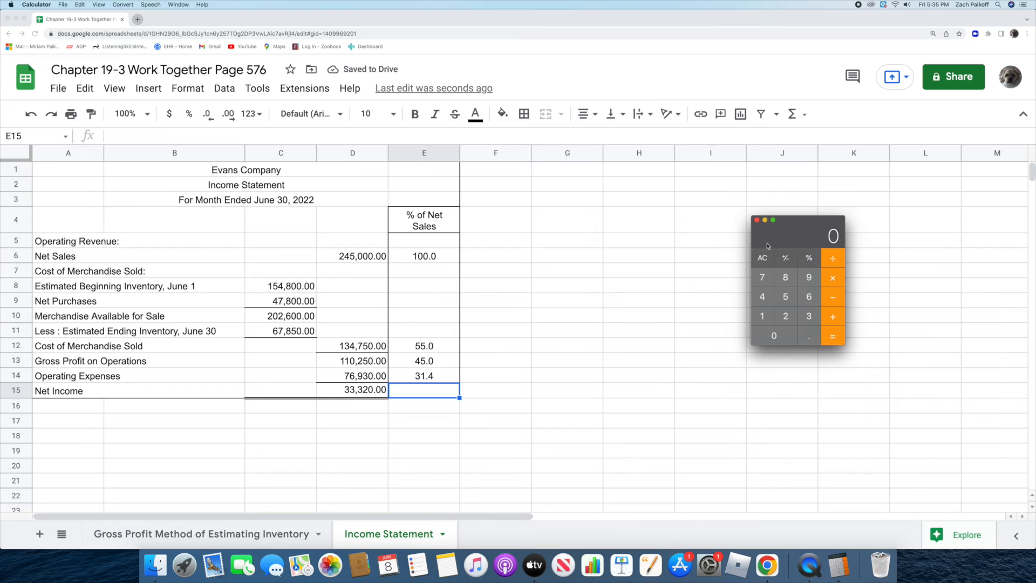
{"action": "type", "text": "333"}
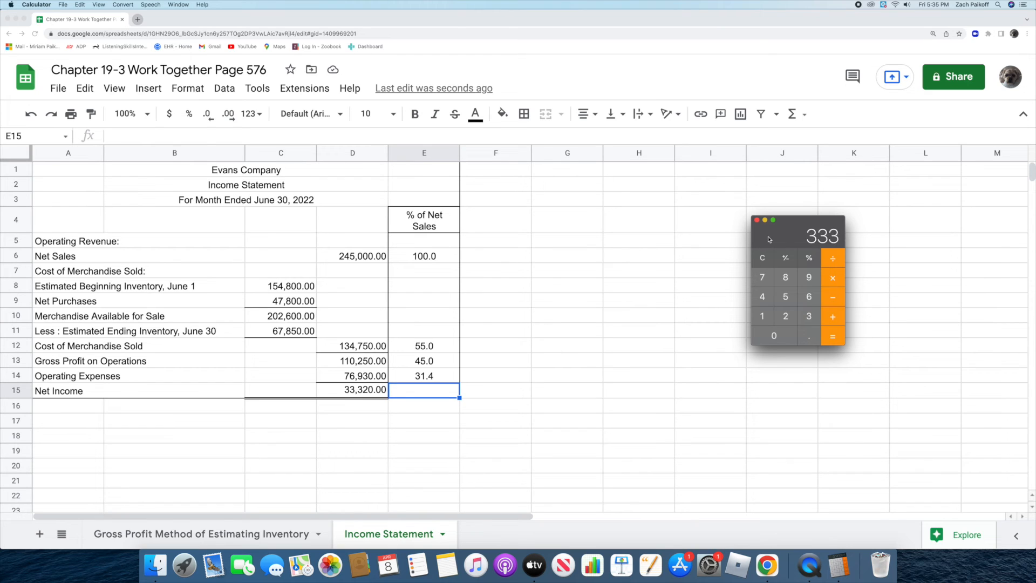
{"action": "type", "text": "20/24"}
{"action": "type", "text": "5000"}
{"action": "key", "text": "Return"}
{"action": "double_click", "coordinate": [437, 390]}
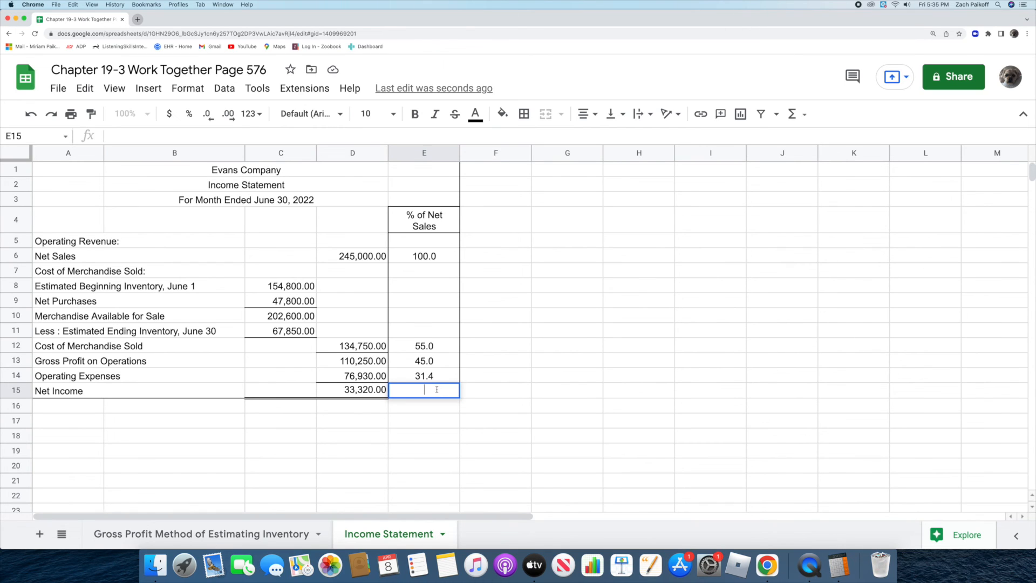
{"action": "type", "text": "13.6"}
{"action": "key", "text": "Return"}
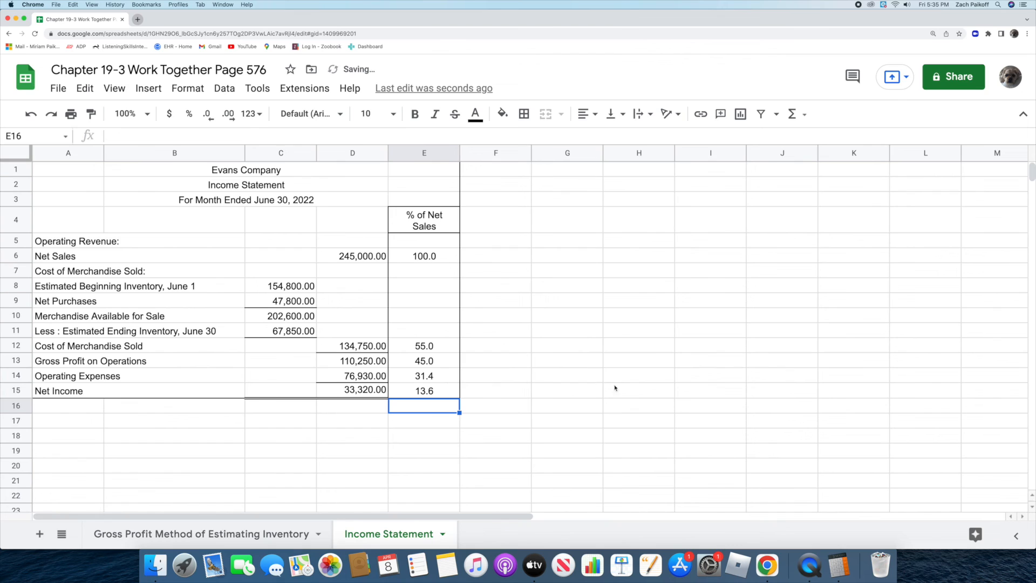
{"action": "left_click", "coordinate": [632, 390]}
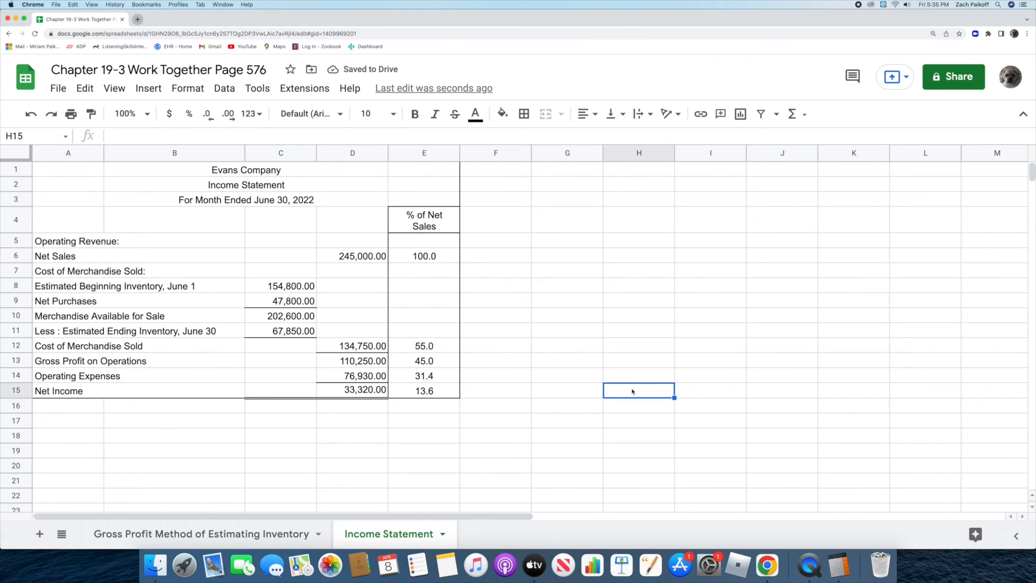